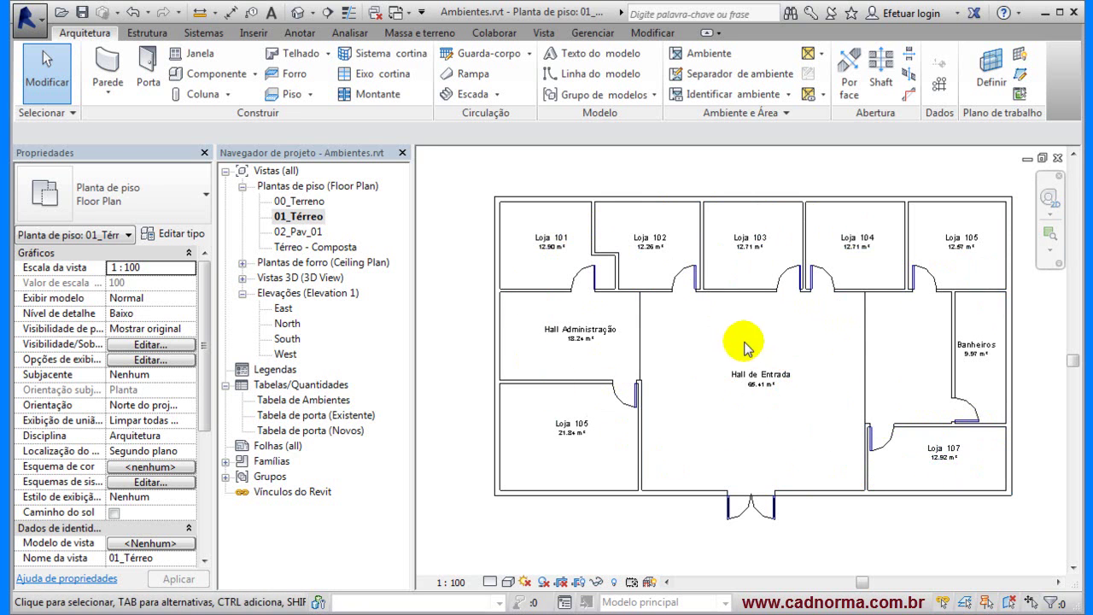
# Step: Look over the 02_Pav_01 floor plan and return to the 01_Térreo plan with all its rooms in view
pyautogui.doubleClick(296, 232)
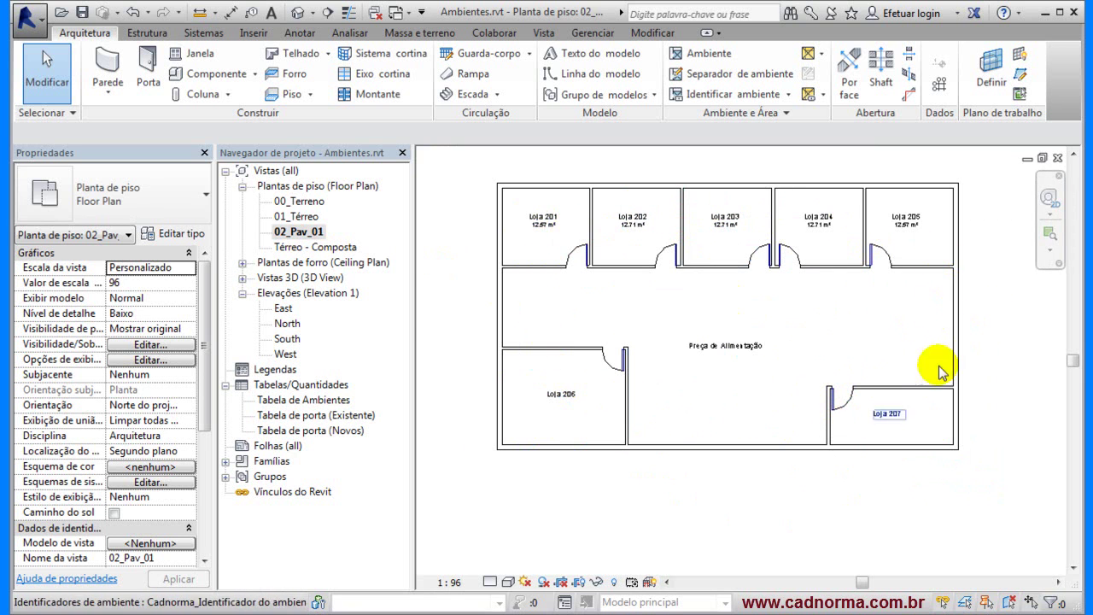
pyautogui.doubleClick(291, 217)
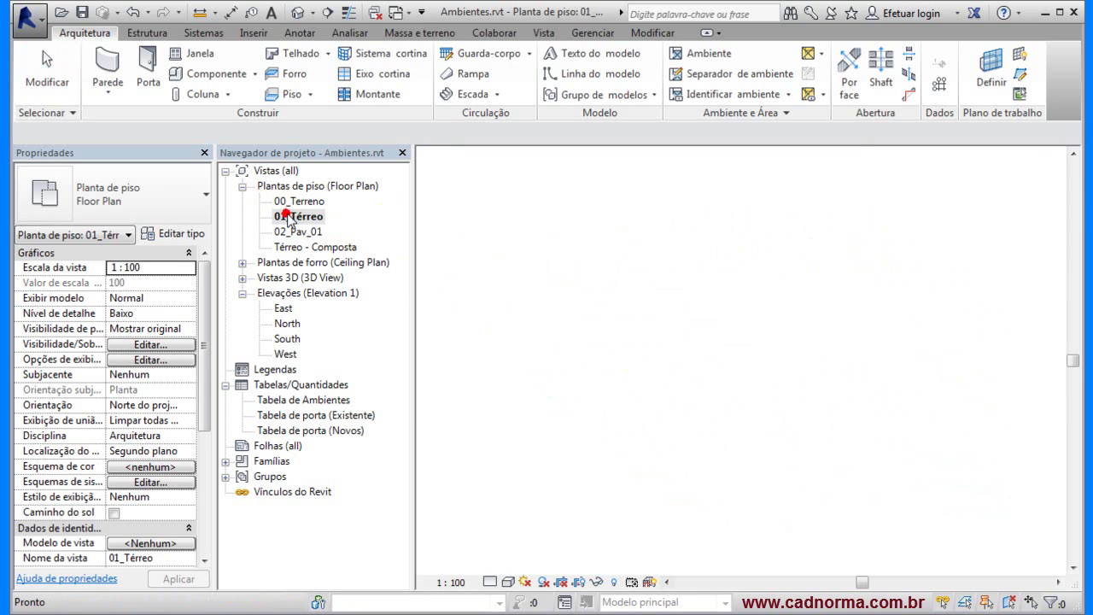
pyautogui.moveTo(771, 336); pyautogui.dragTo(742, 348, button='middle')
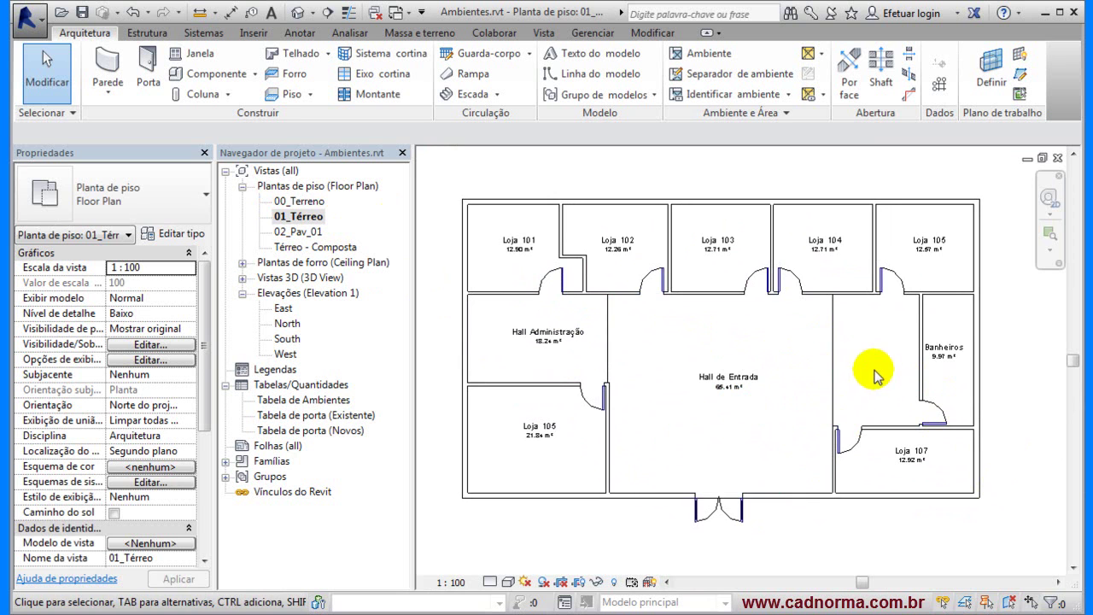
pyautogui.scroll(-2, 801, 361)
pyautogui.moveTo(803, 358); pyautogui.dragTo(760, 361, button='middle')
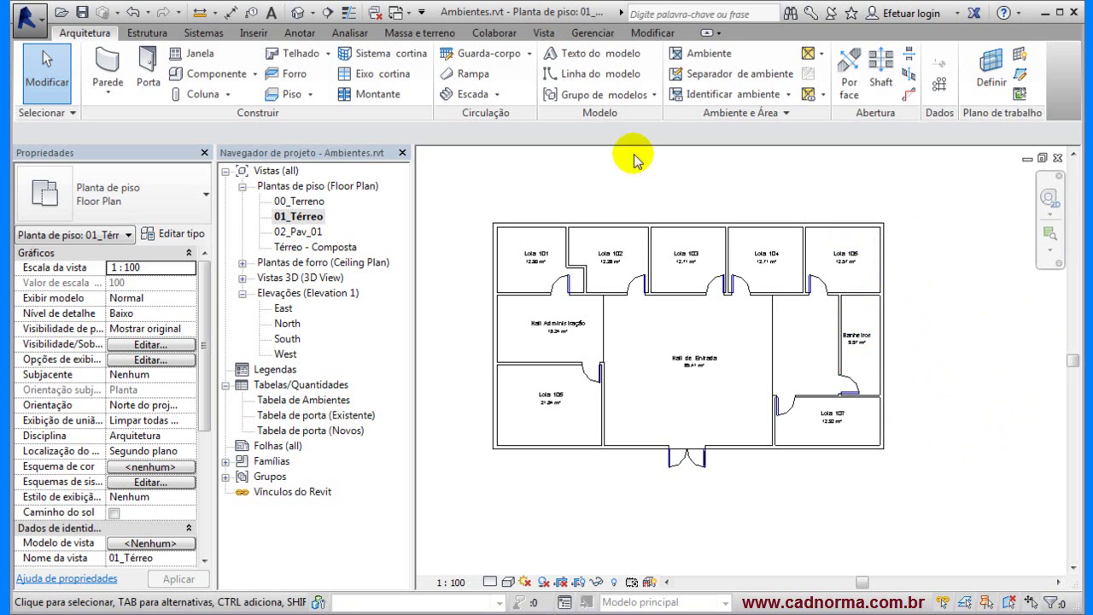
# Step: Place a colour fill legend beside the upper right corner of the 01_Térreo plan, using space type Ambientes and colour scheme Scheme 1
pyautogui.click(300, 33)
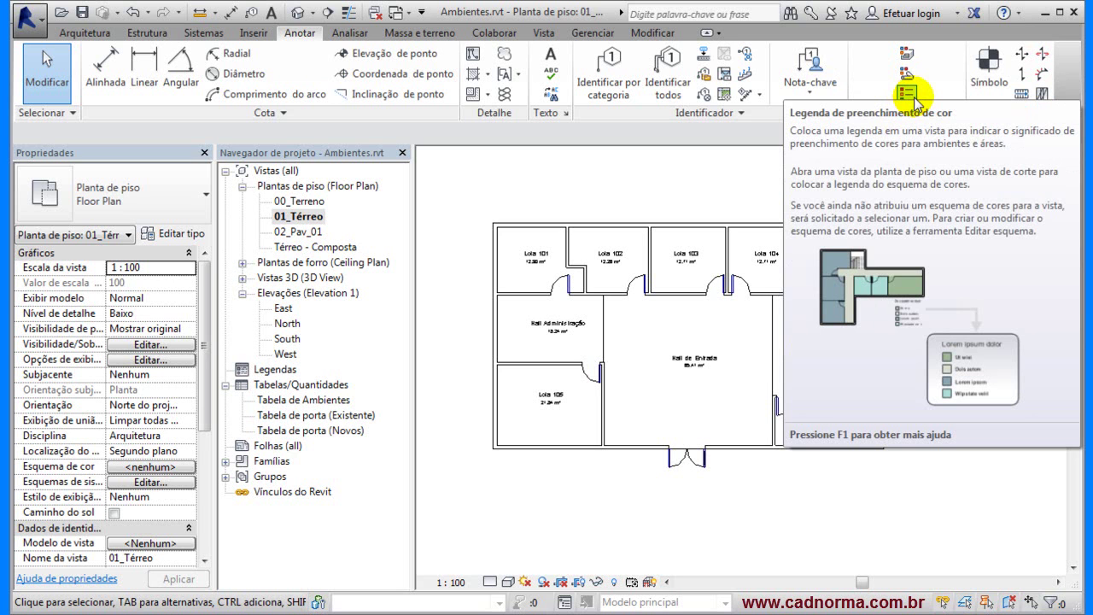
pyautogui.click(908, 94)
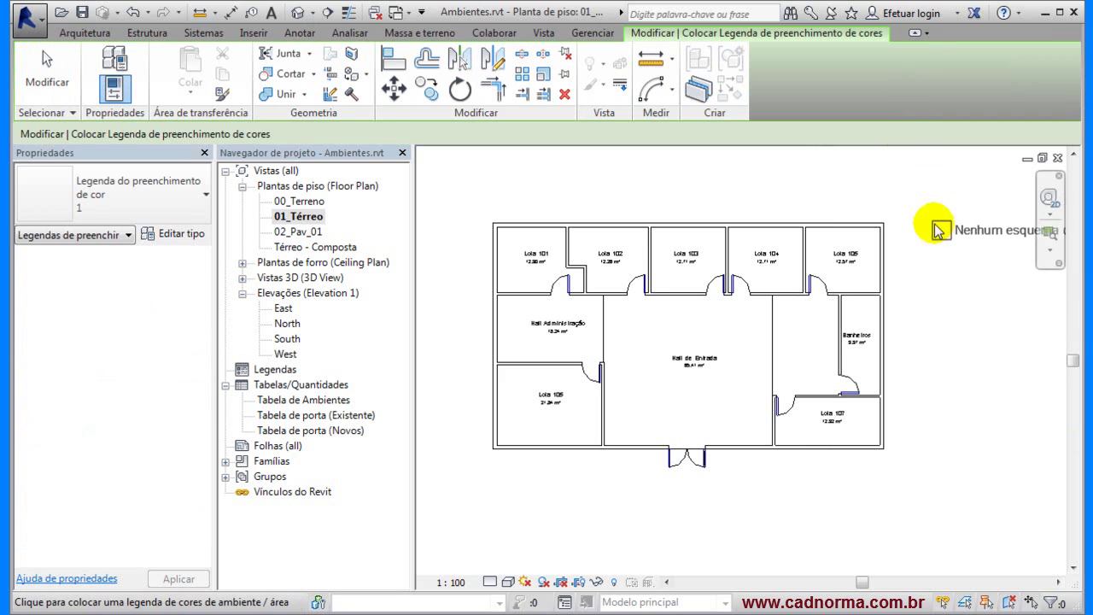
pyautogui.scroll(-2, 871, 227)
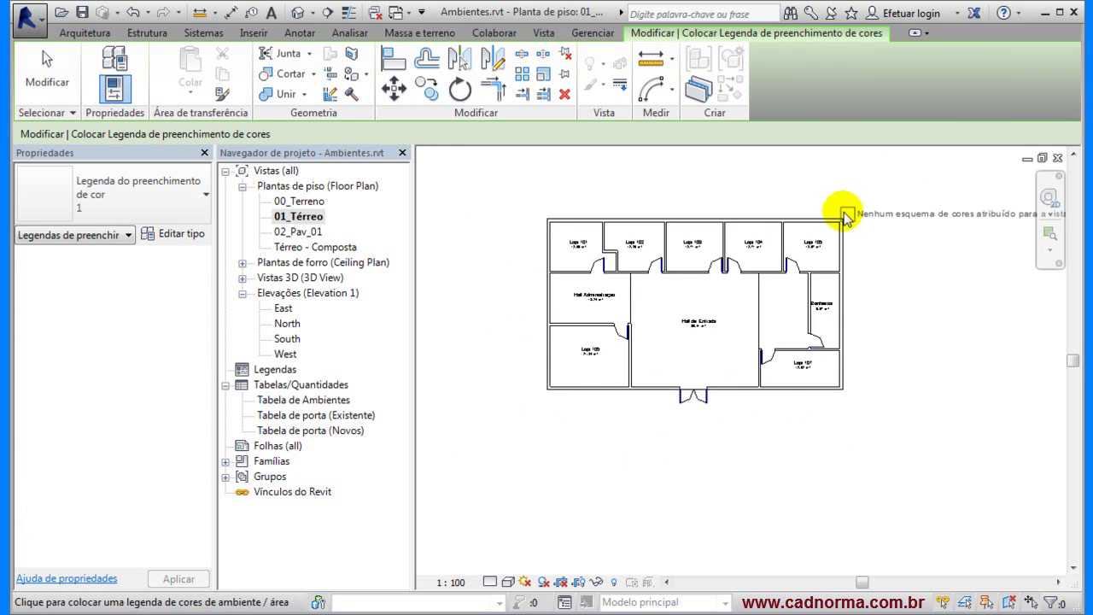
pyautogui.moveTo(869, 235); pyautogui.dragTo(816, 241, button='middle')
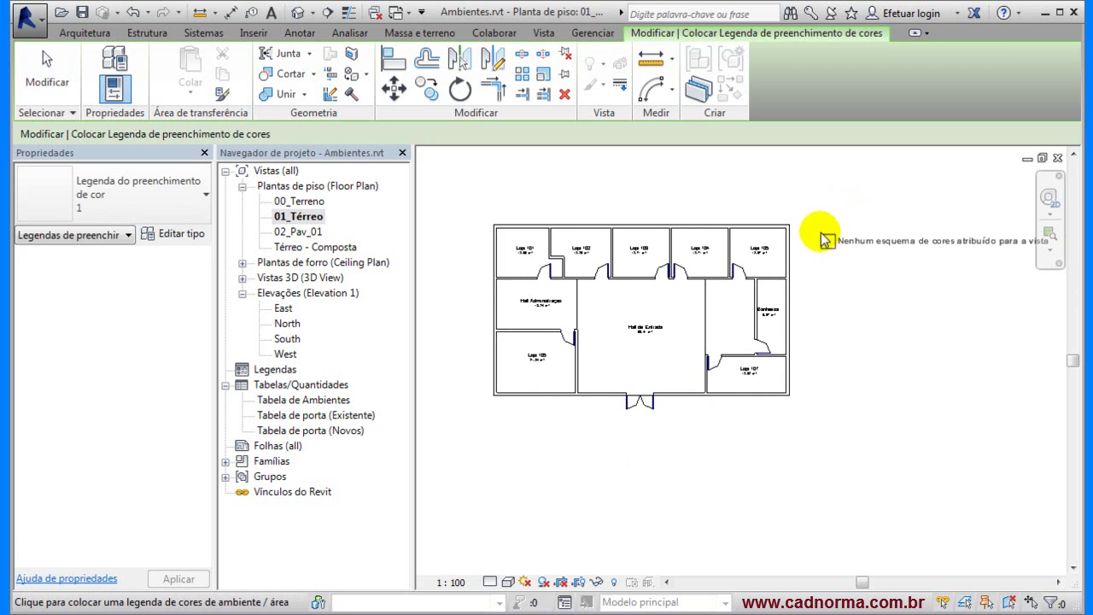
pyautogui.click(824, 237)
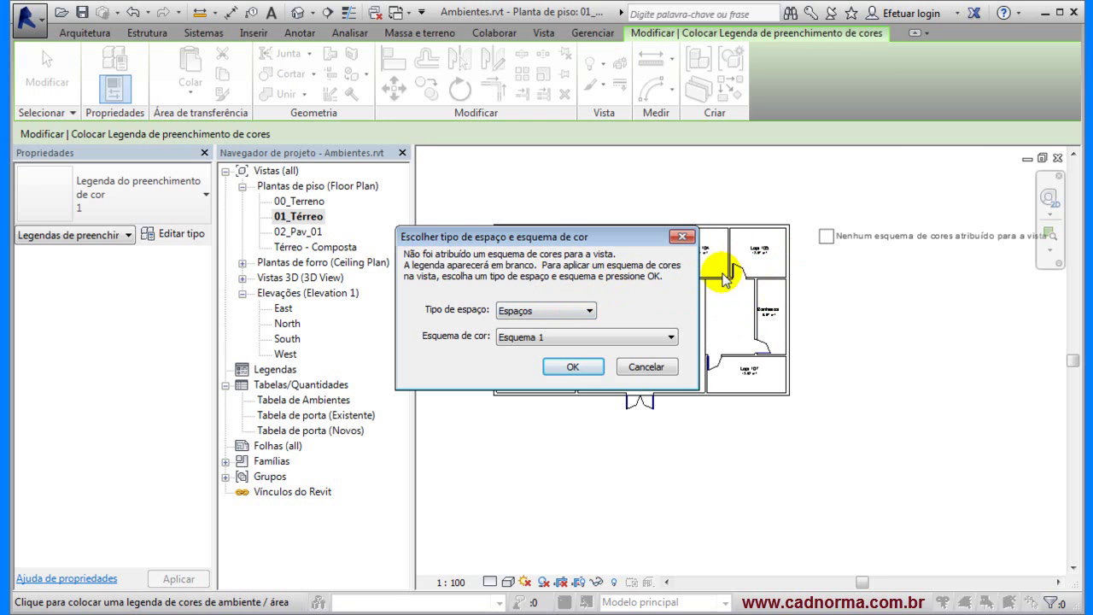
pyautogui.click(588, 311)
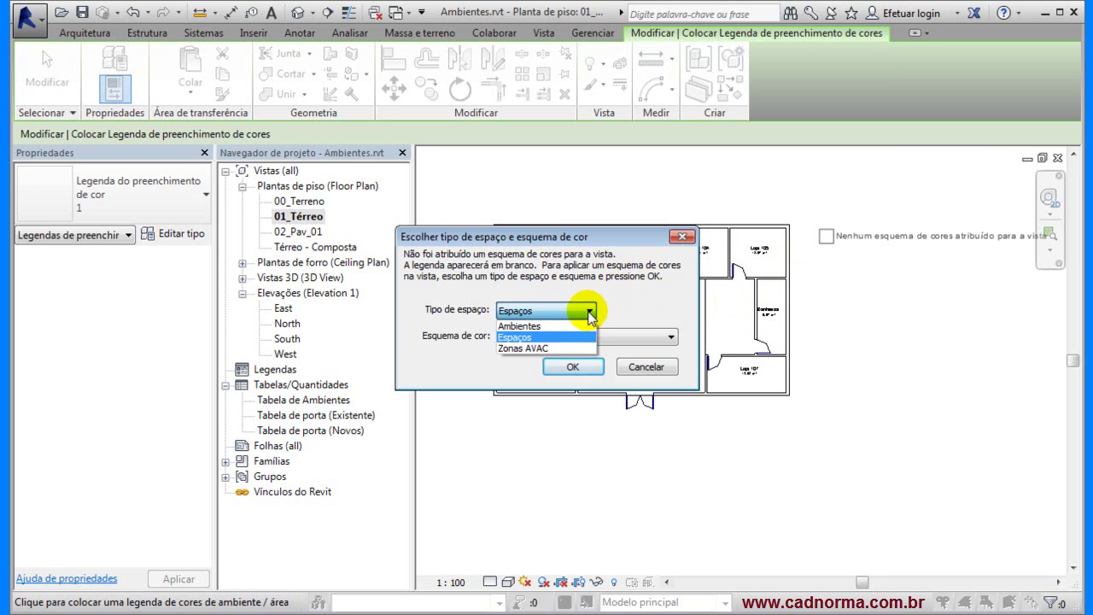
pyautogui.click(535, 326)
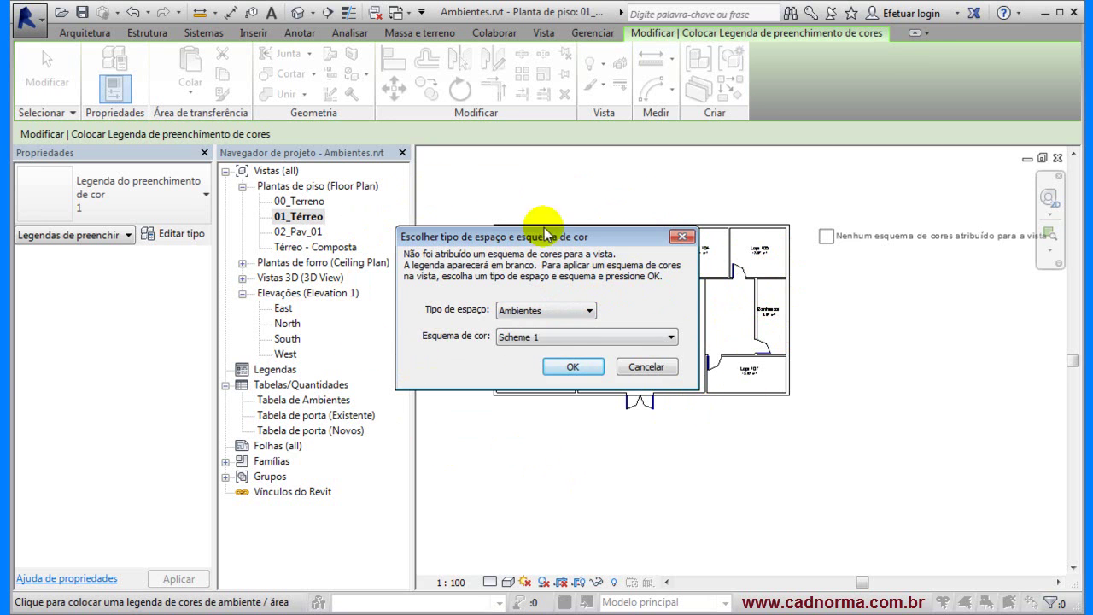
pyautogui.click(671, 338)
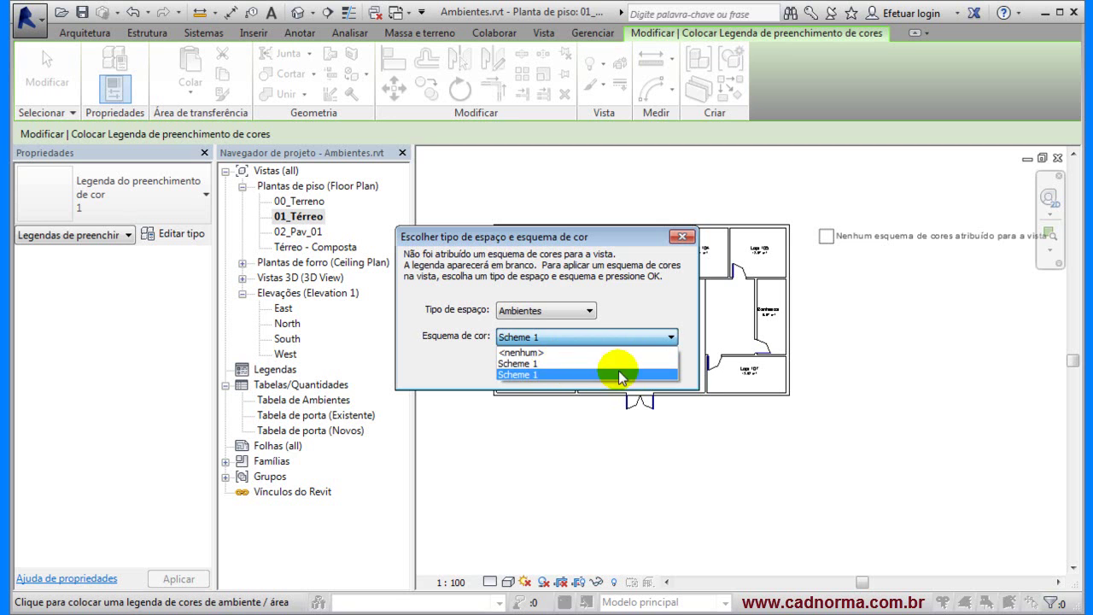
pyautogui.click(673, 339)
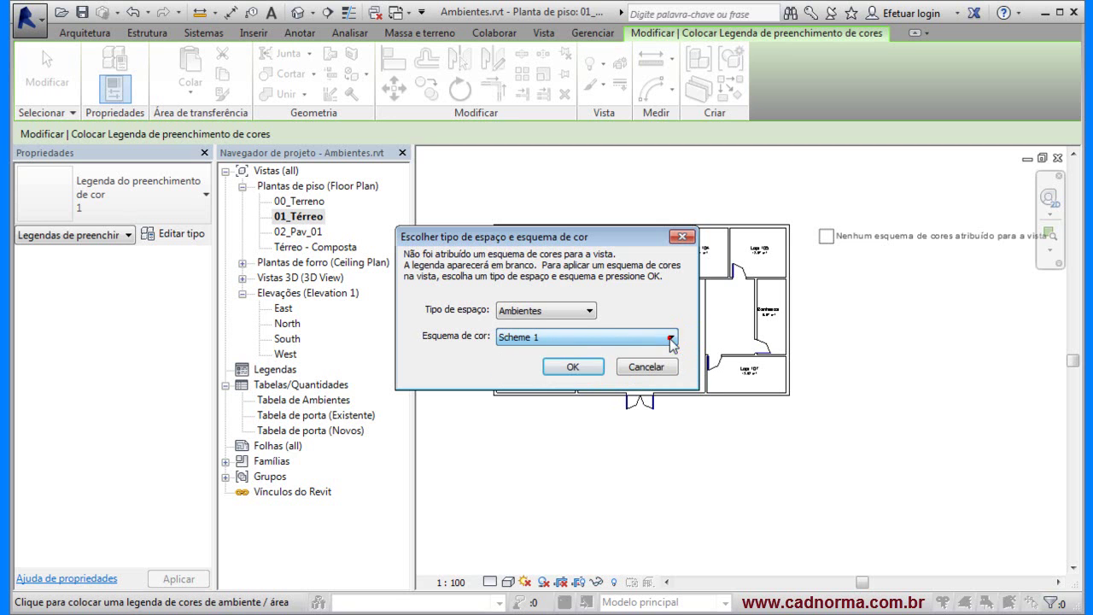
pyautogui.click(572, 369)
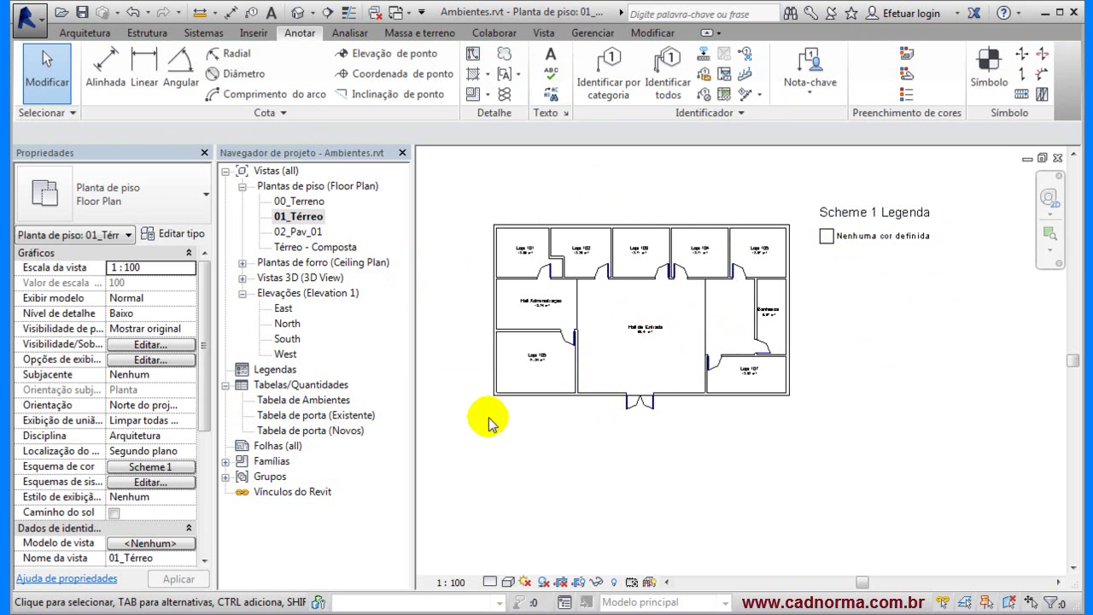
# Step: Check the view's colour scheme property and undo the placement of the colour fill legend
pyautogui.moveTo(205, 361); pyautogui.dragTo(190, 378)
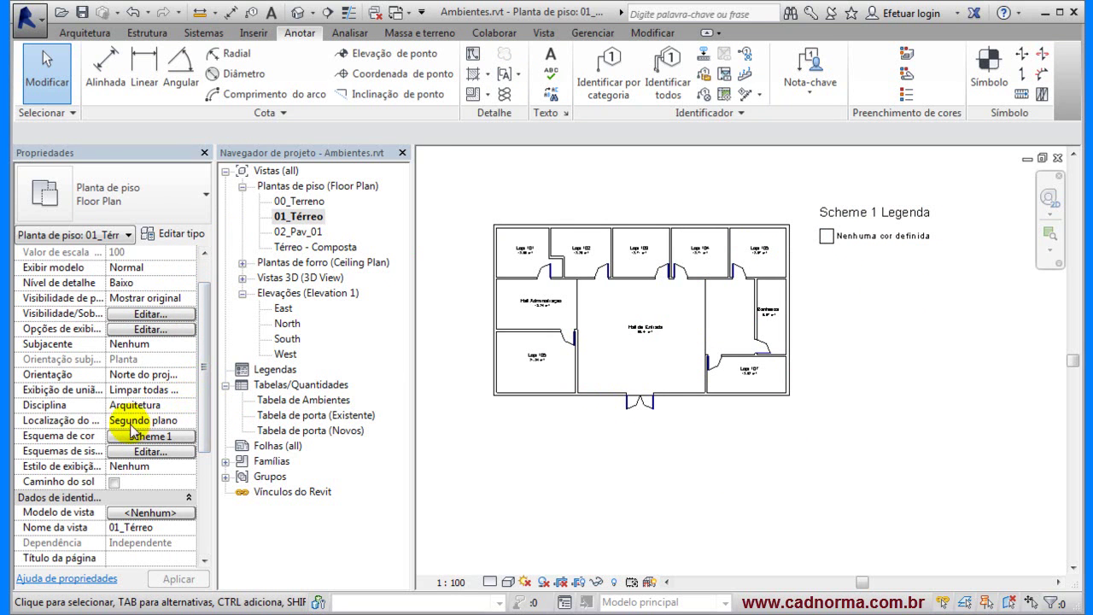
pyautogui.scroll(1, 137, 431)
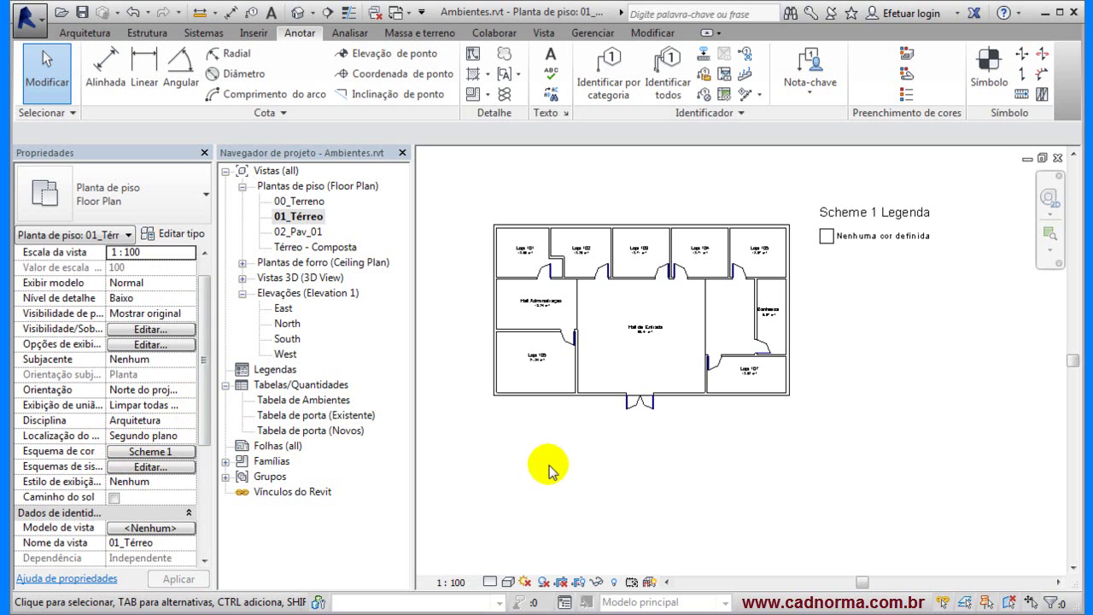
pyautogui.hotkey('ctrl', 'z')
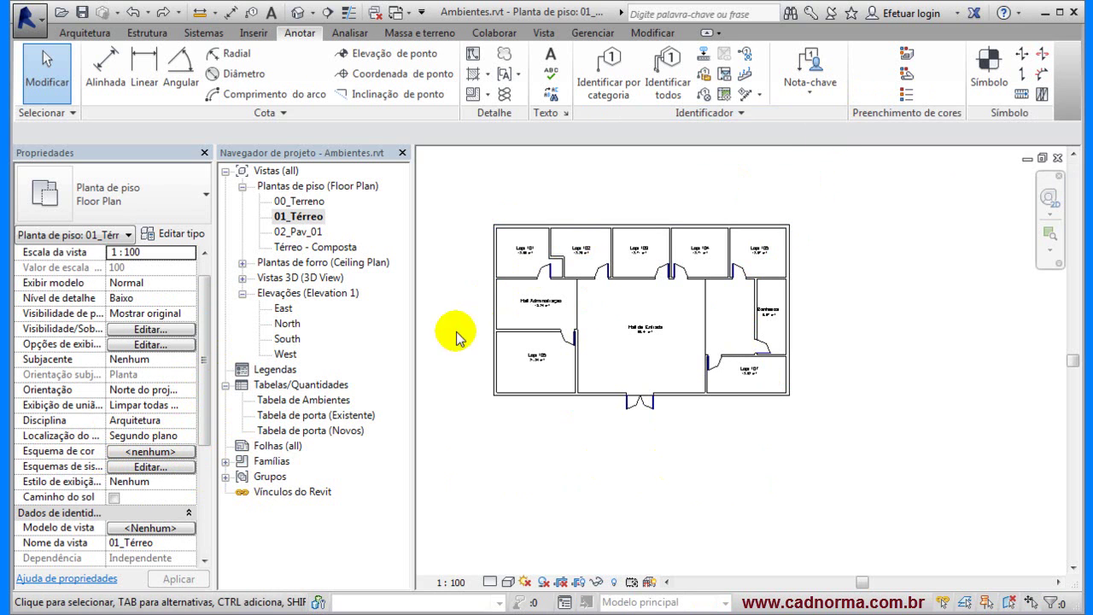
pyautogui.click(153, 453)
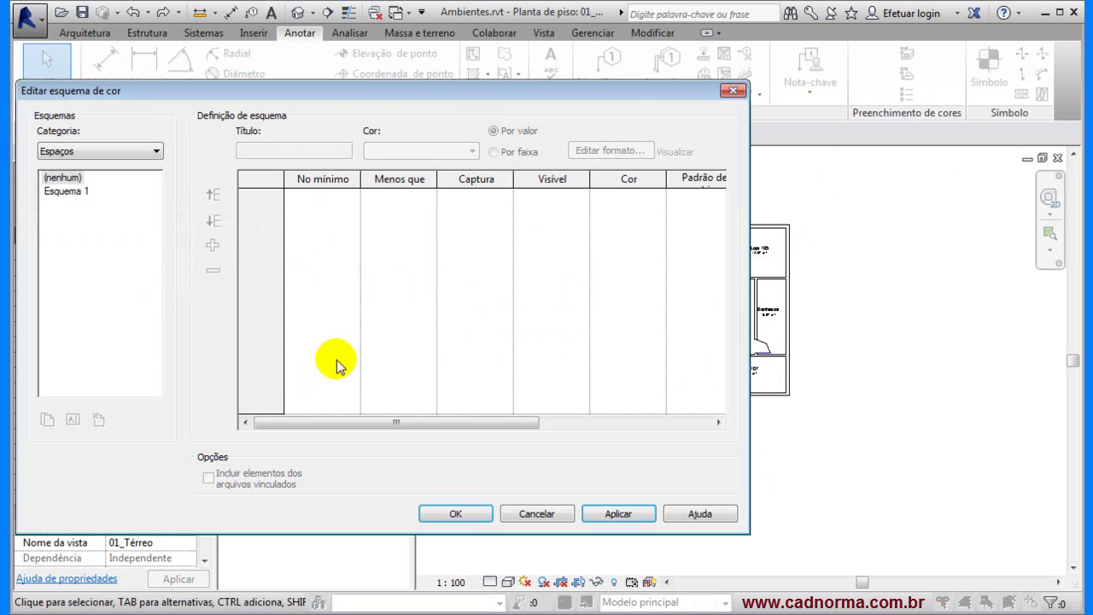
pyautogui.click(538, 515)
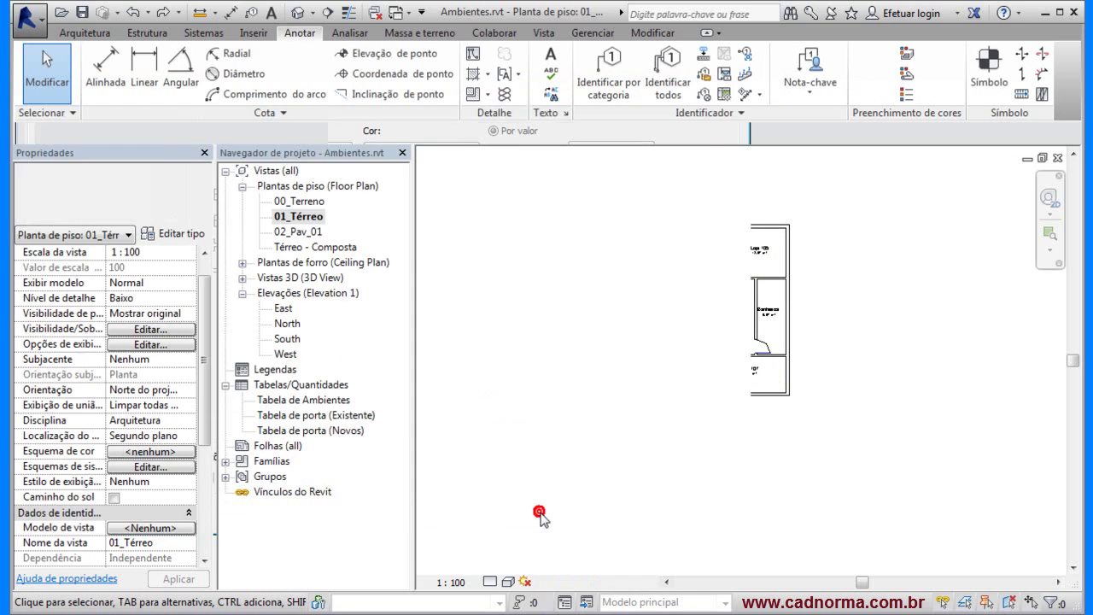
pyautogui.click(102, 32)
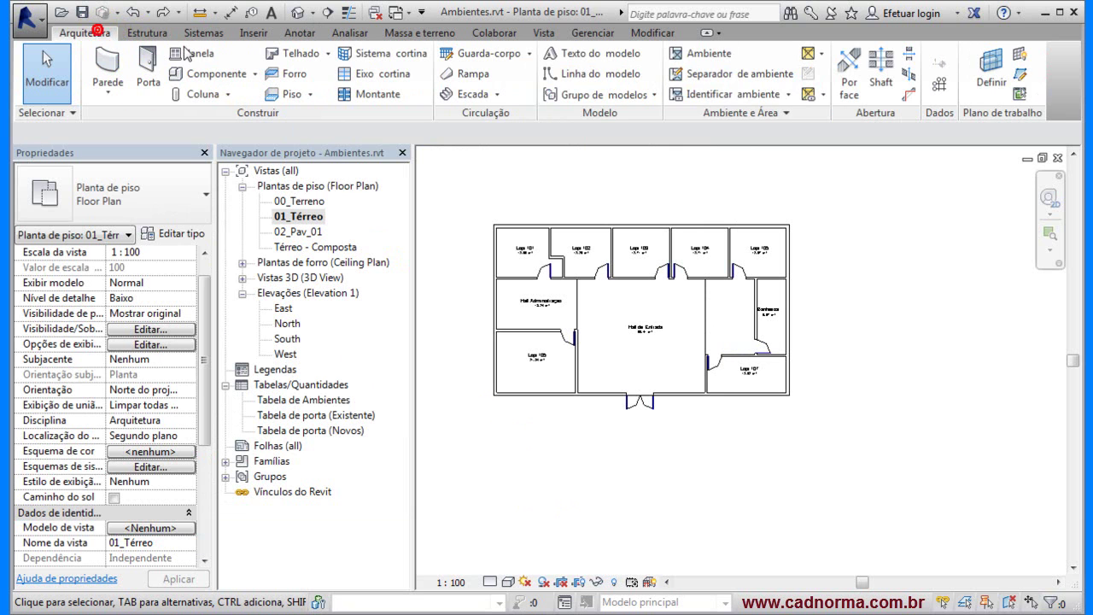
pyautogui.click(792, 113)
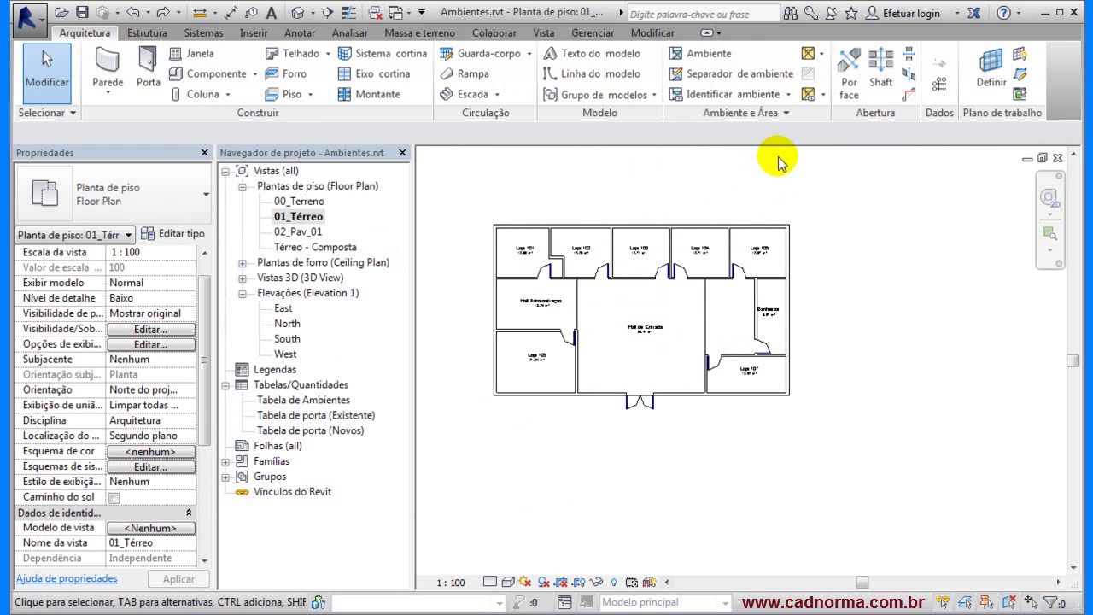
pyautogui.click(784, 112)
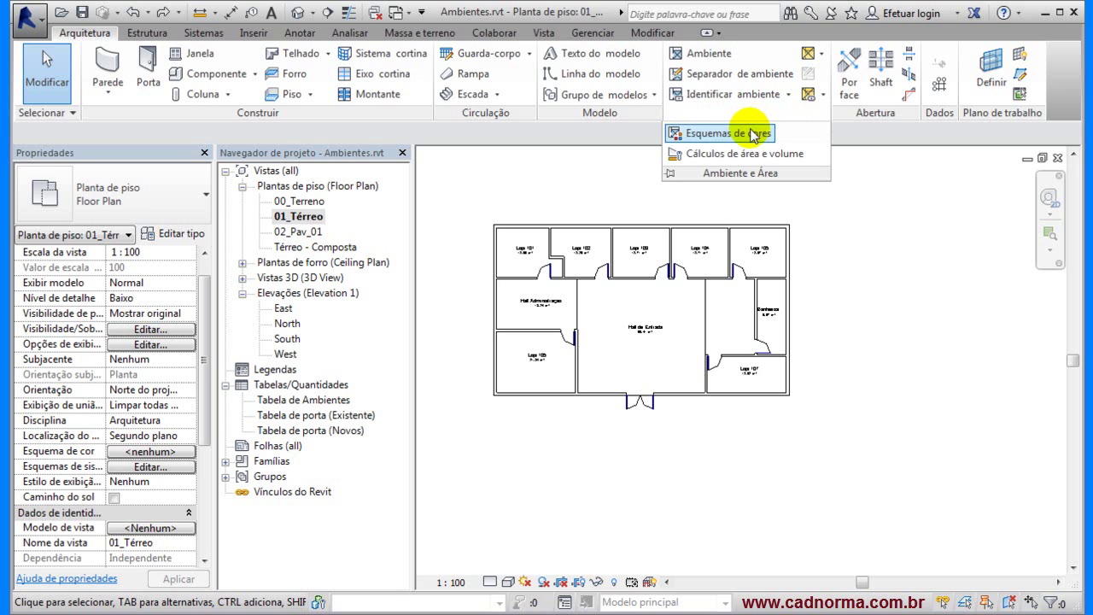
pyautogui.click(446, 429)
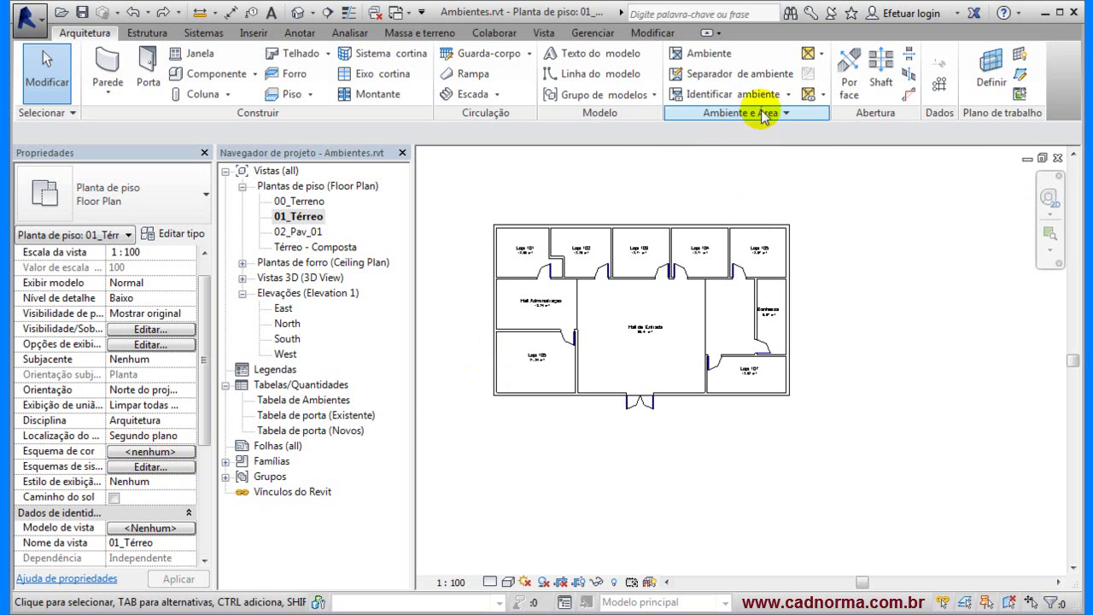
# Step: Open the colour scheme editor, set the category to Ambientes and select the second Scheme 1
pyautogui.click(784, 112)
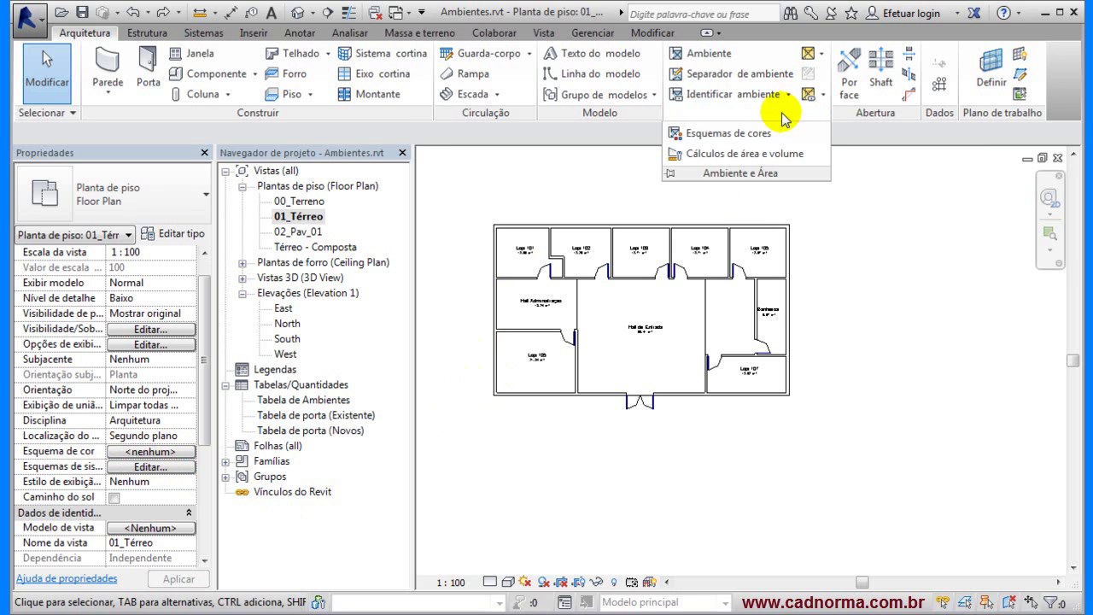
pyautogui.click(693, 134)
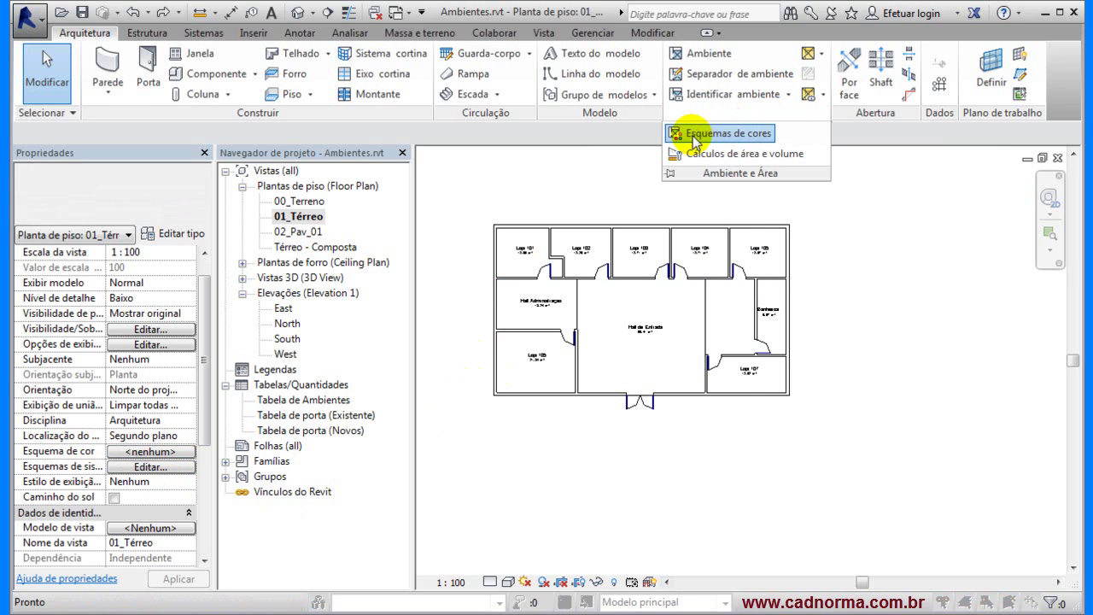
pyautogui.moveTo(501, 93); pyautogui.dragTo(718, 84)
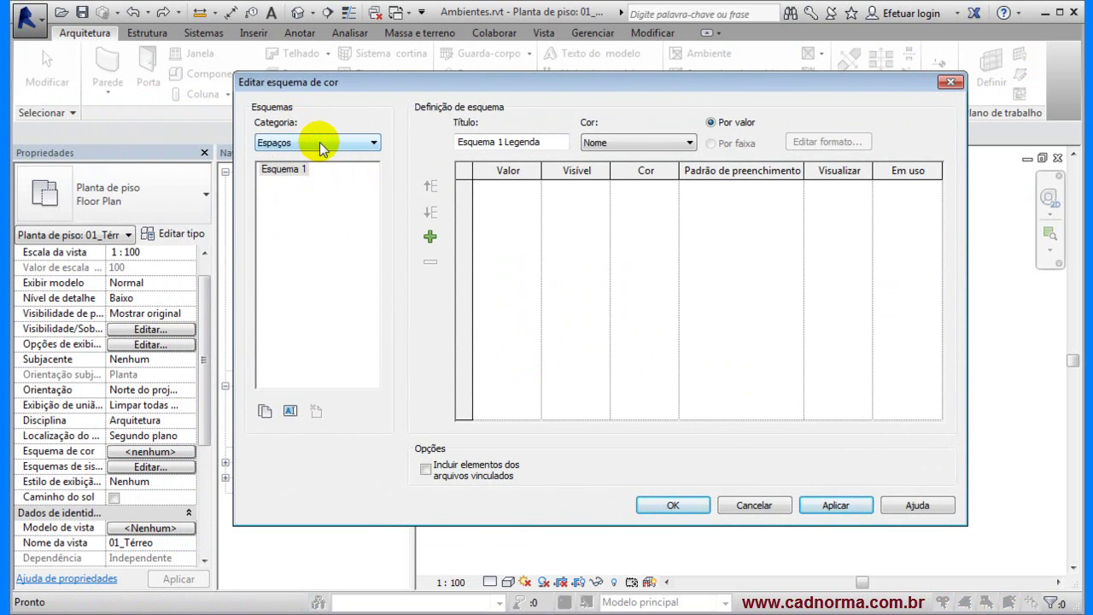
pyautogui.click(374, 145)
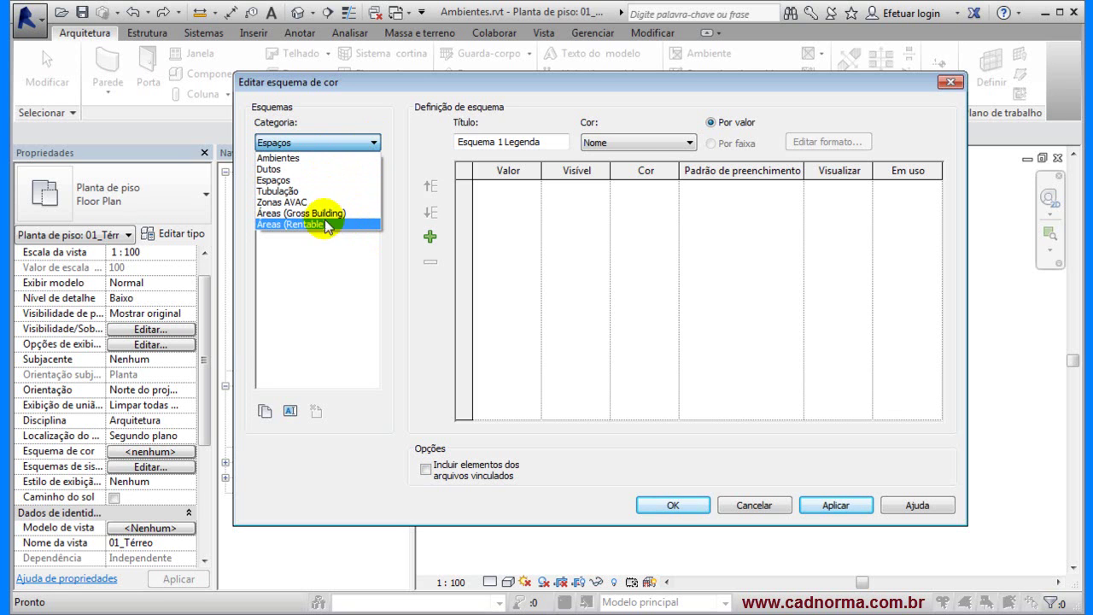
pyautogui.click(308, 156)
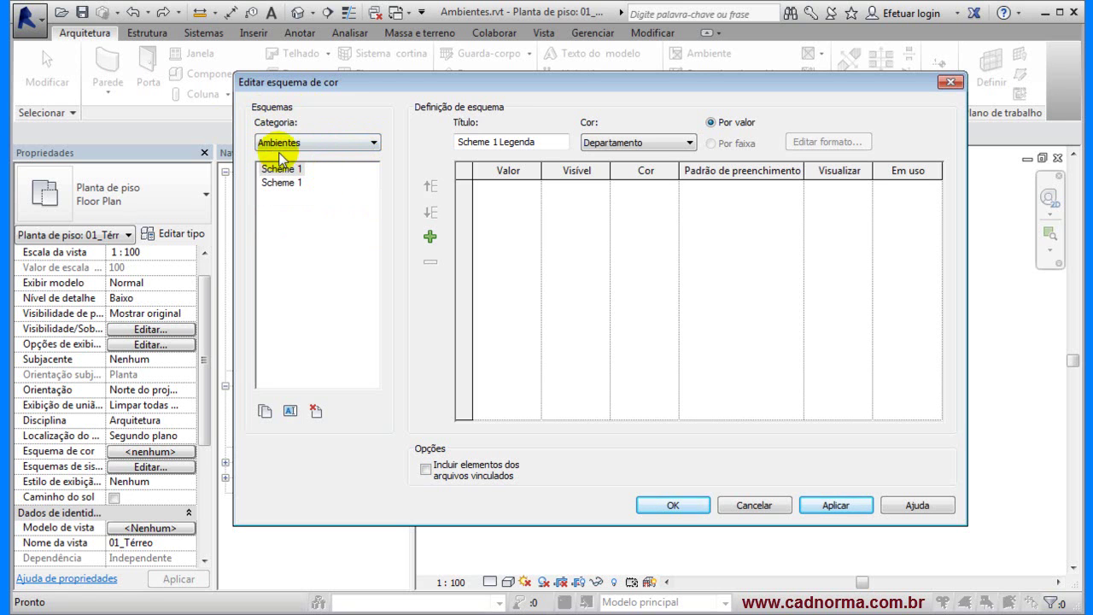
pyautogui.click(278, 170)
pyautogui.click(279, 183)
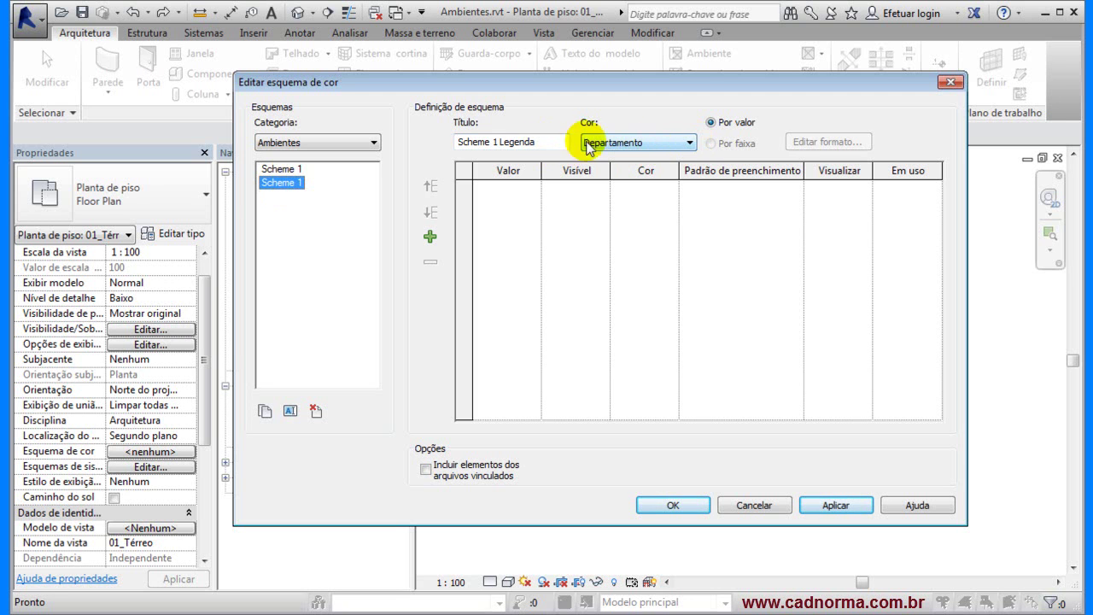
# Step: Set the selected scheme's legend title to "Nomes doa Ambientes"
pyautogui.click(543, 143)
pyautogui.moveTo(544, 143); pyautogui.dragTo(437, 147)
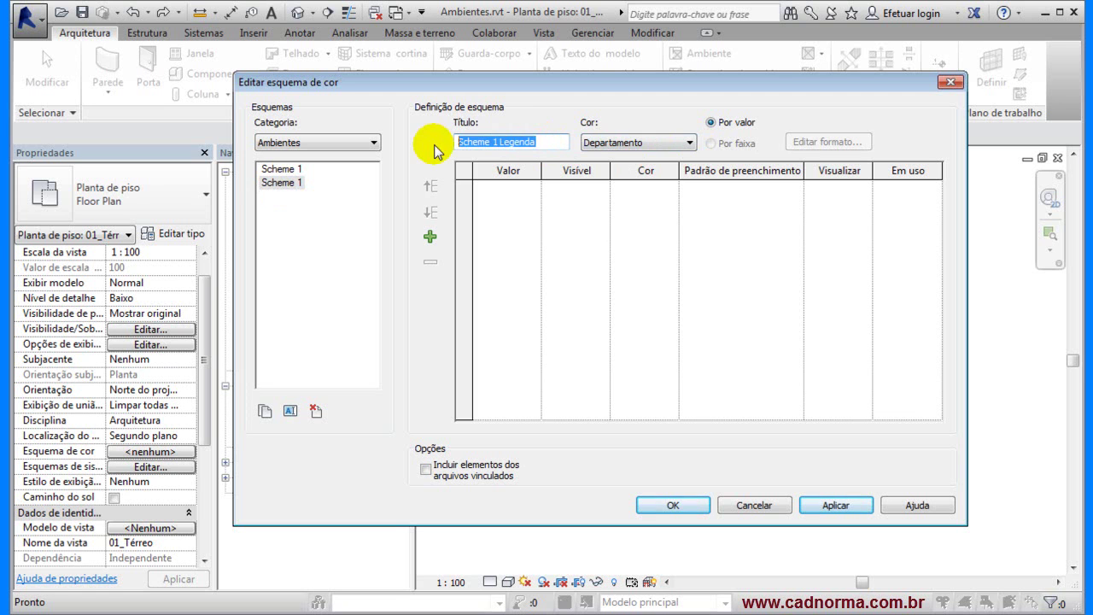
pyautogui.write('Nomes doa Ambientes')
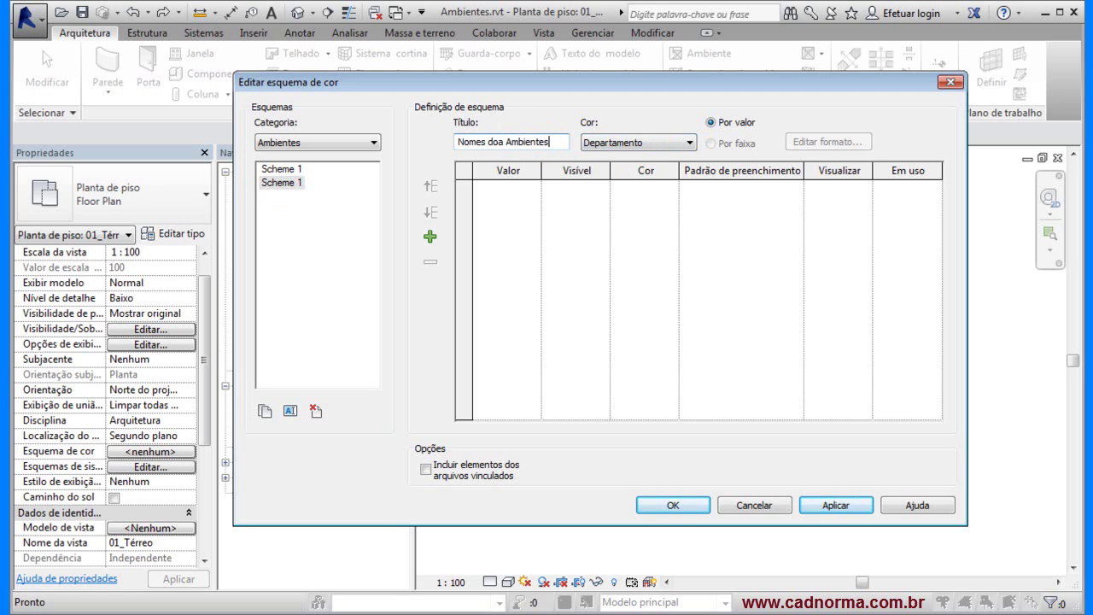
# Step: Try colouring the selected scheme by Acabamento base and by Acabamento da parede, accepting that existing colours are discarded
pyautogui.click(690, 143)
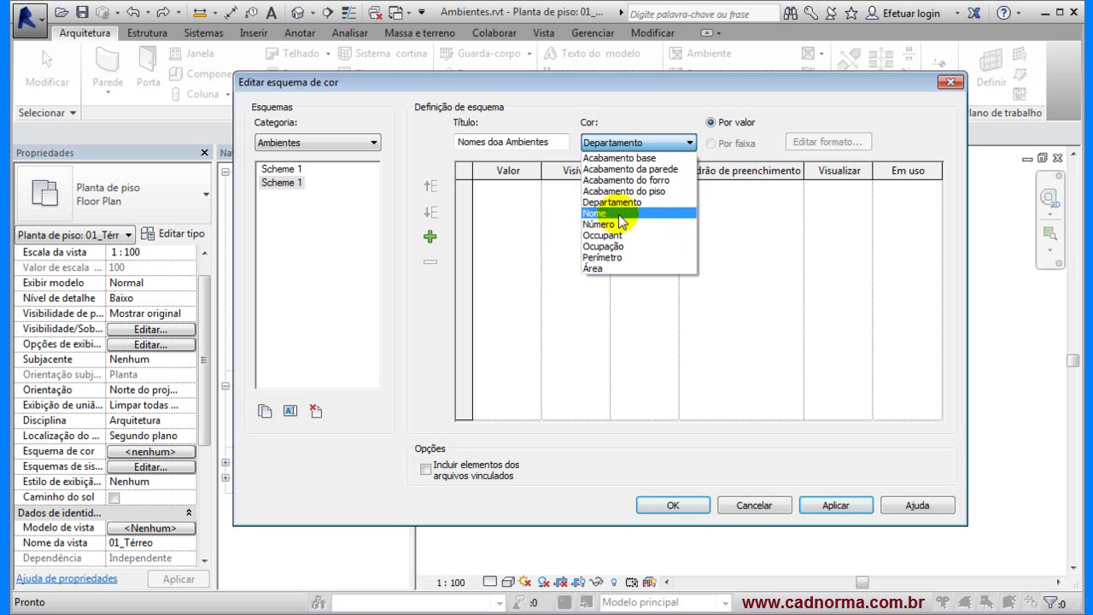
pyautogui.click(655, 159)
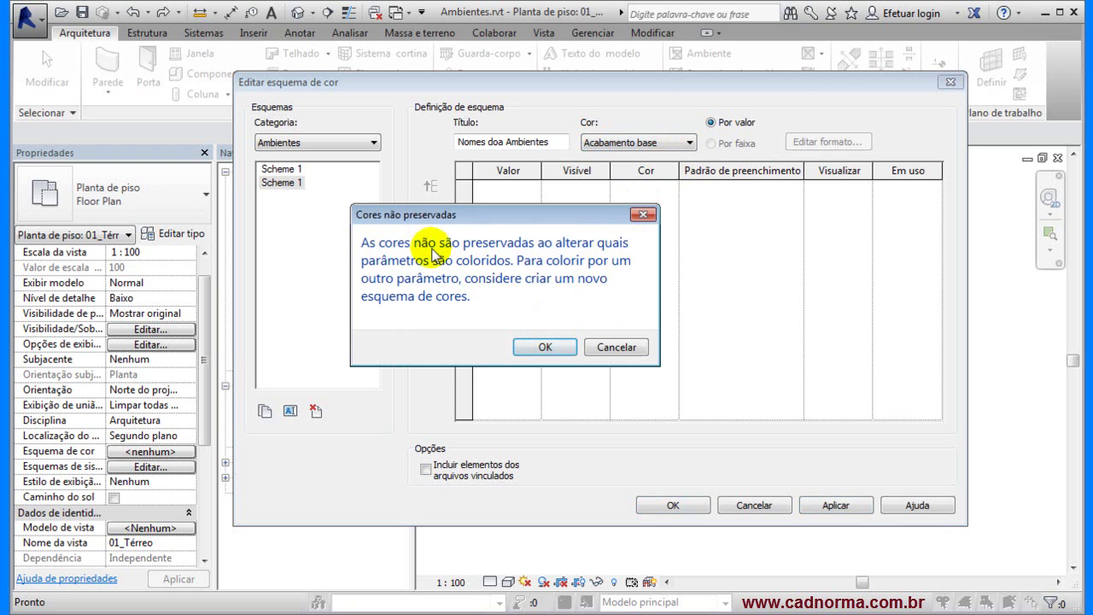
pyautogui.click(547, 346)
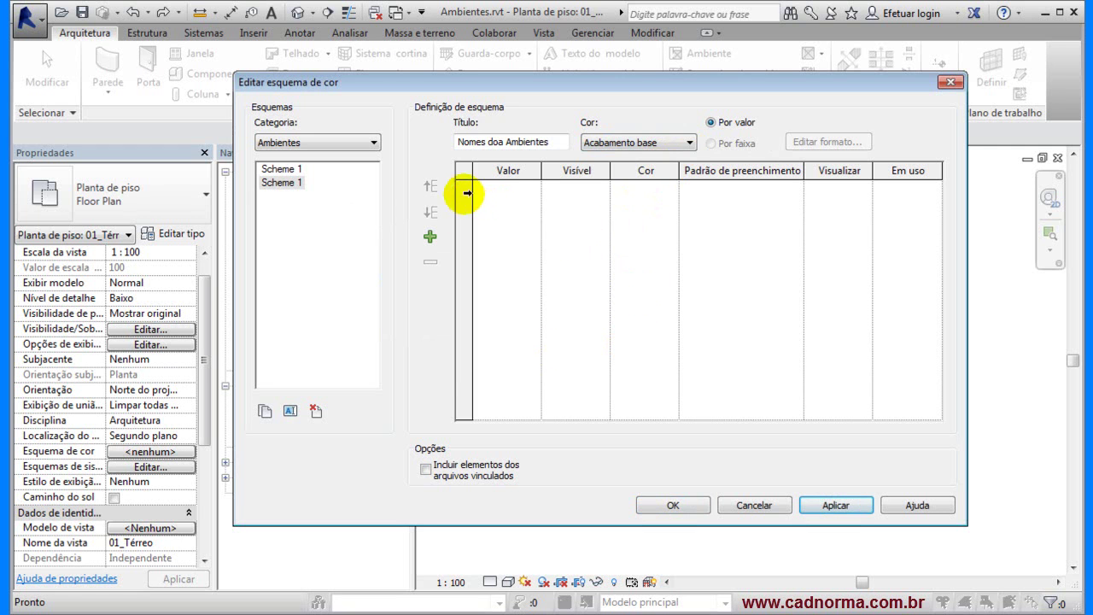
pyautogui.click(689, 143)
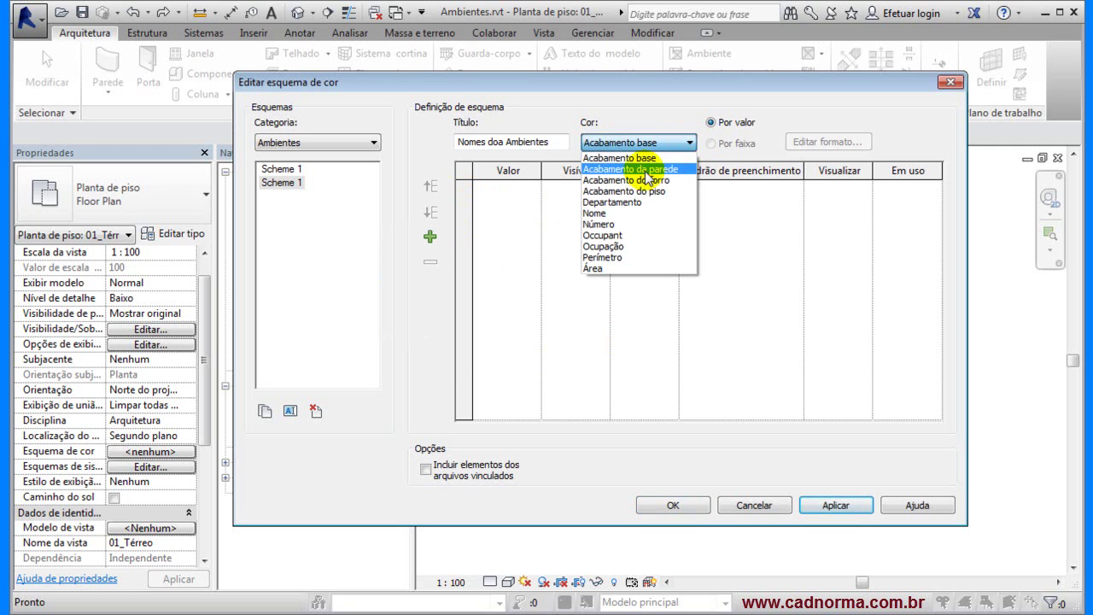
pyautogui.click(650, 170)
pyautogui.click(551, 346)
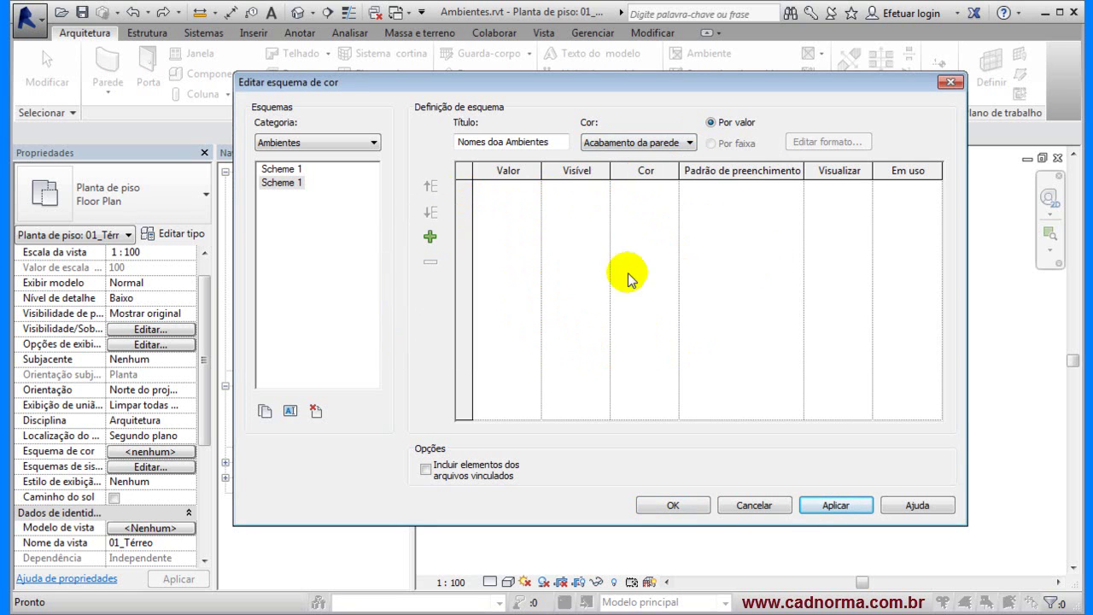
# Step: Set the scheme to colour rooms by Nome, widen the value column to read the room names, and save the scheme
pyautogui.click(689, 144)
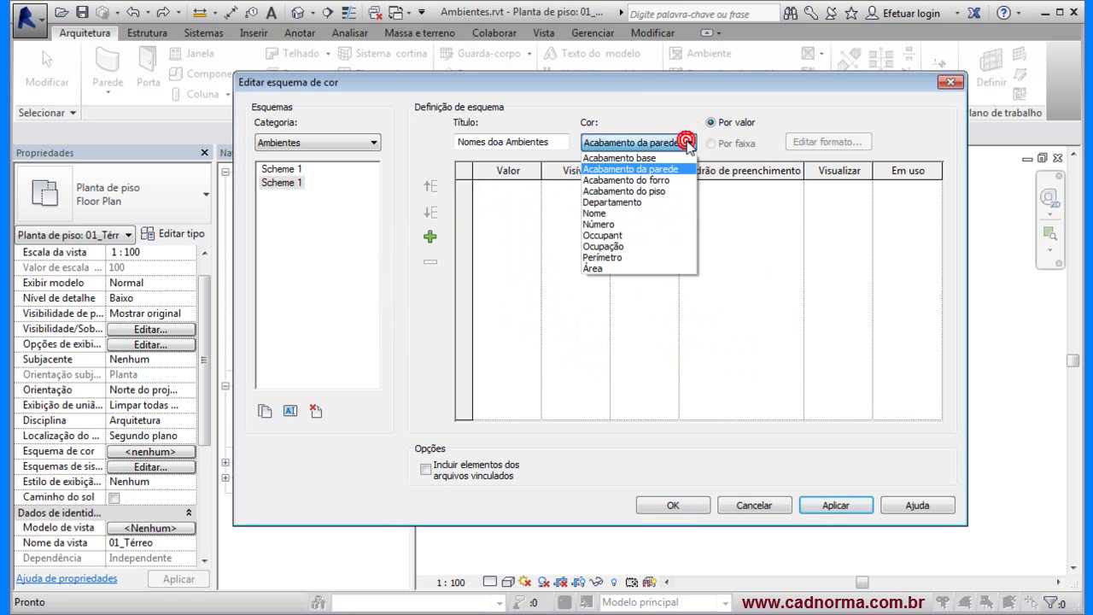
pyautogui.click(604, 215)
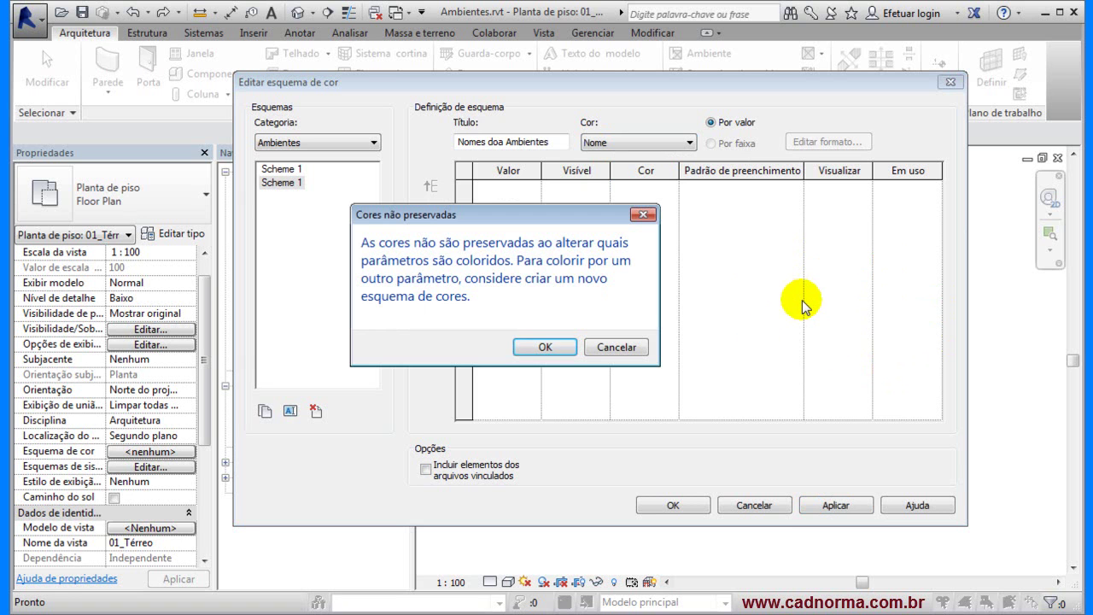
pyautogui.click(541, 346)
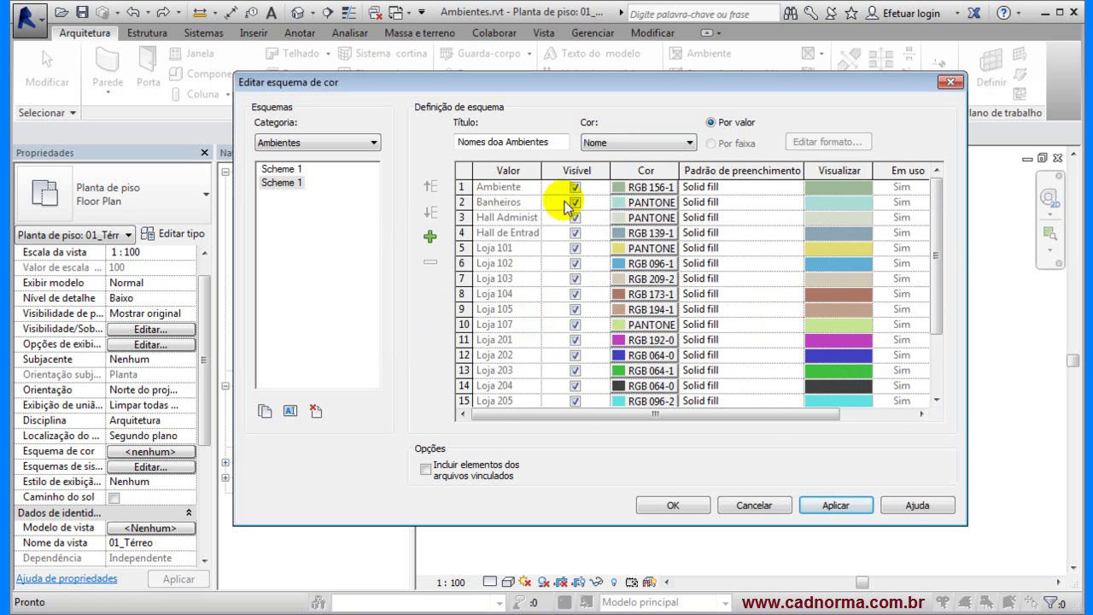
pyautogui.moveTo(541, 169); pyautogui.dragTo(575, 169)
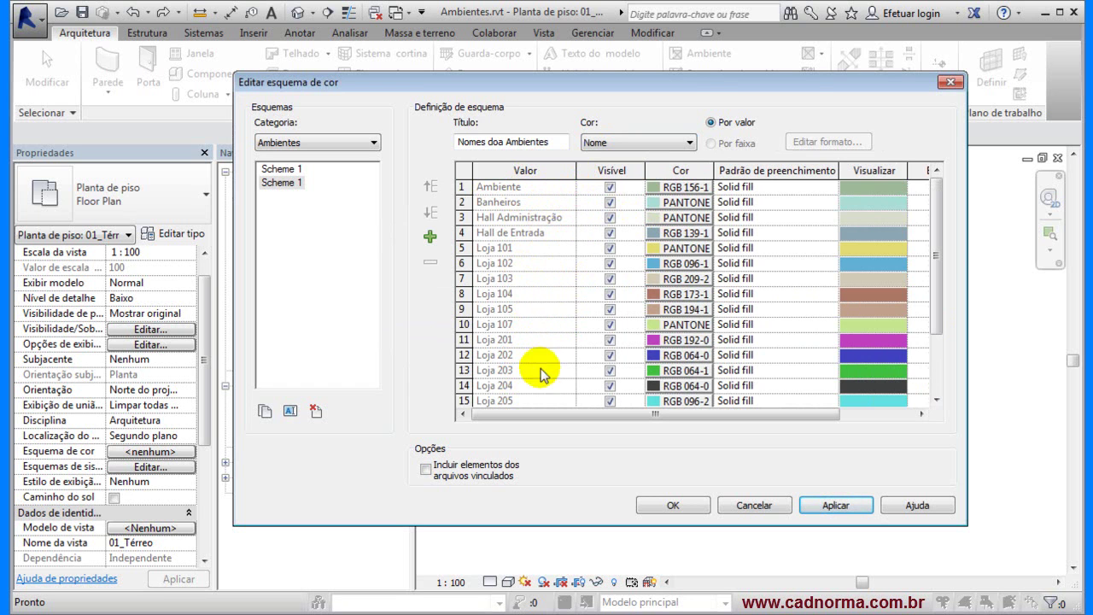
pyautogui.moveTo(935, 265)
pyautogui.mouseDown()
pyautogui.moveTo(931, 333)
pyautogui.moveTo(951, 266)
pyautogui.mouseUp()
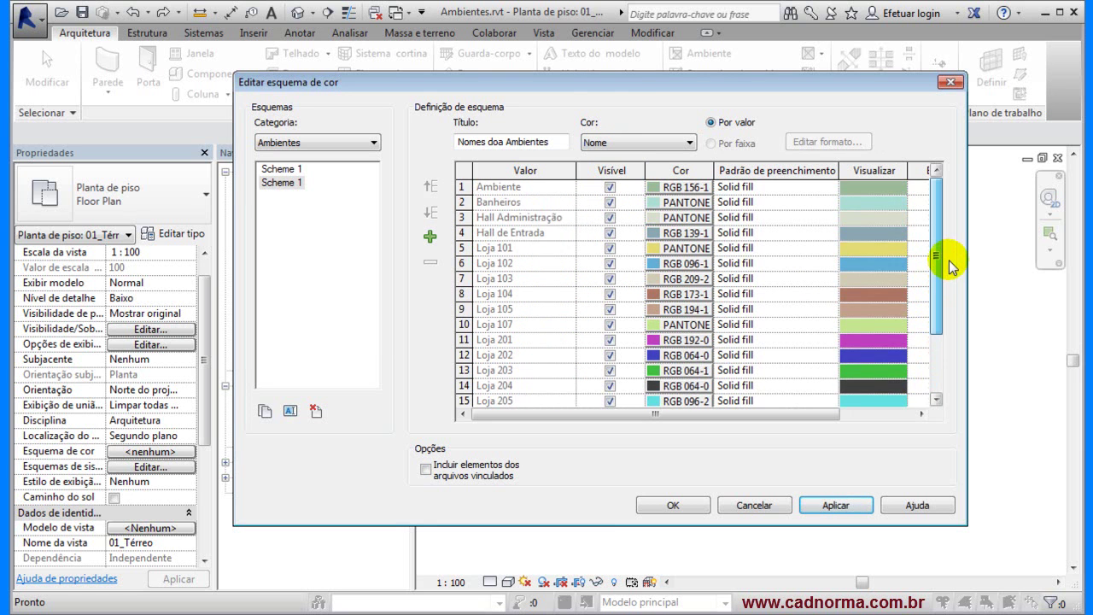
pyautogui.scroll(-2, 566, 264)
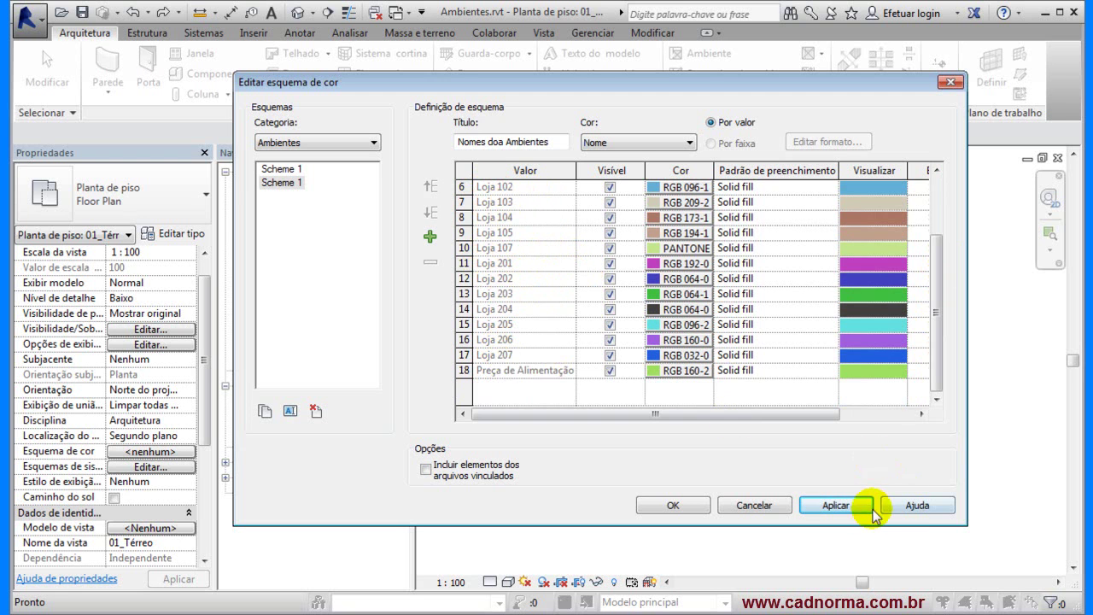
pyautogui.click(675, 503)
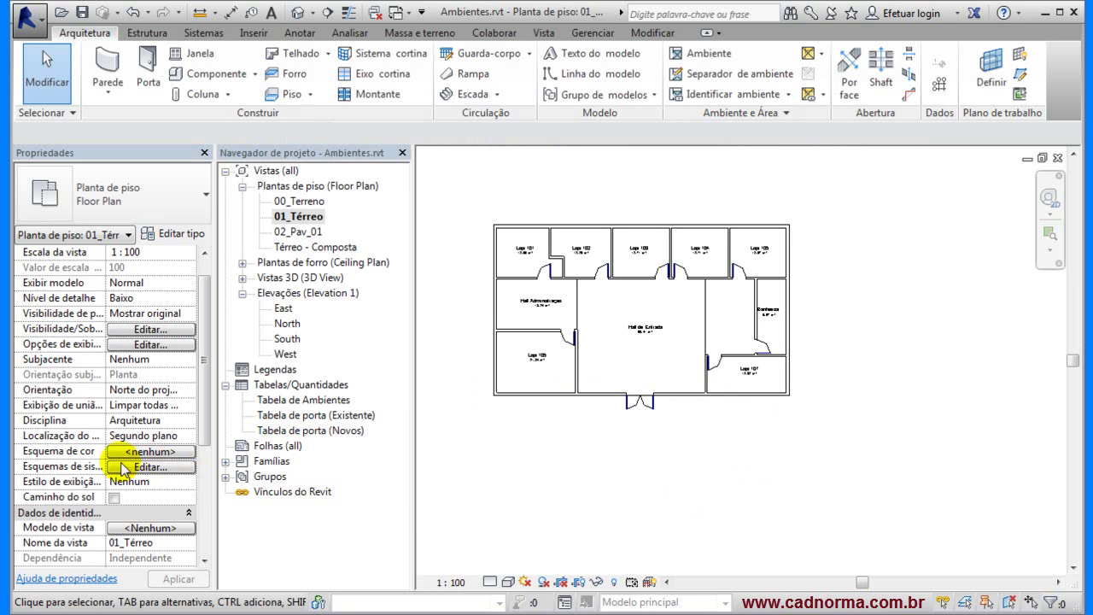
# Step: Open the 01_Térreo view's colour scheme property and choose the first Scheme 1 in the Ambientes category
pyautogui.click(150, 451)
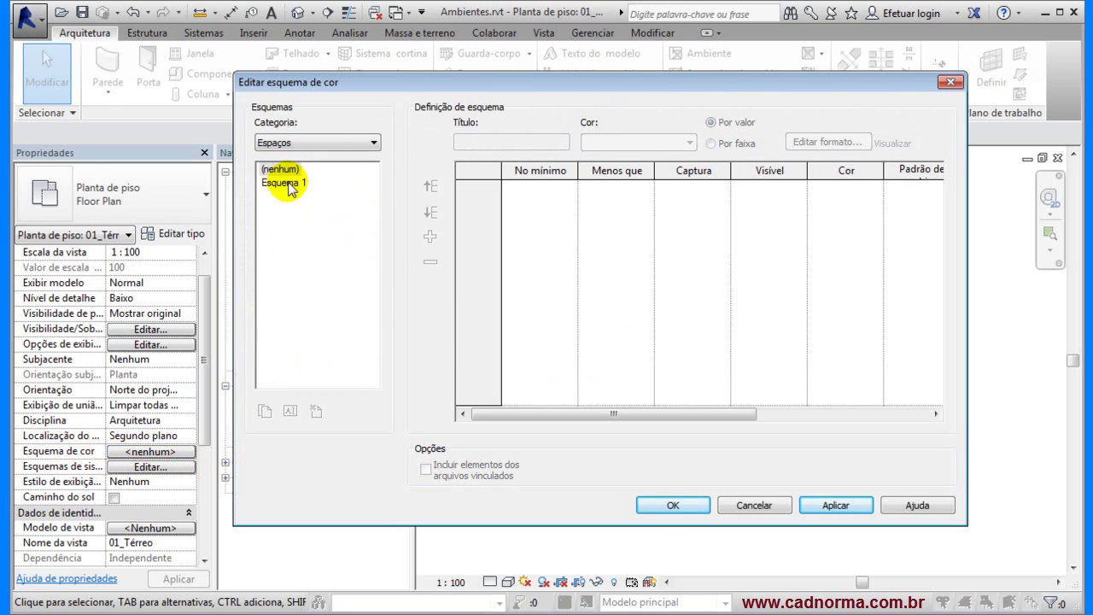
pyautogui.click(373, 143)
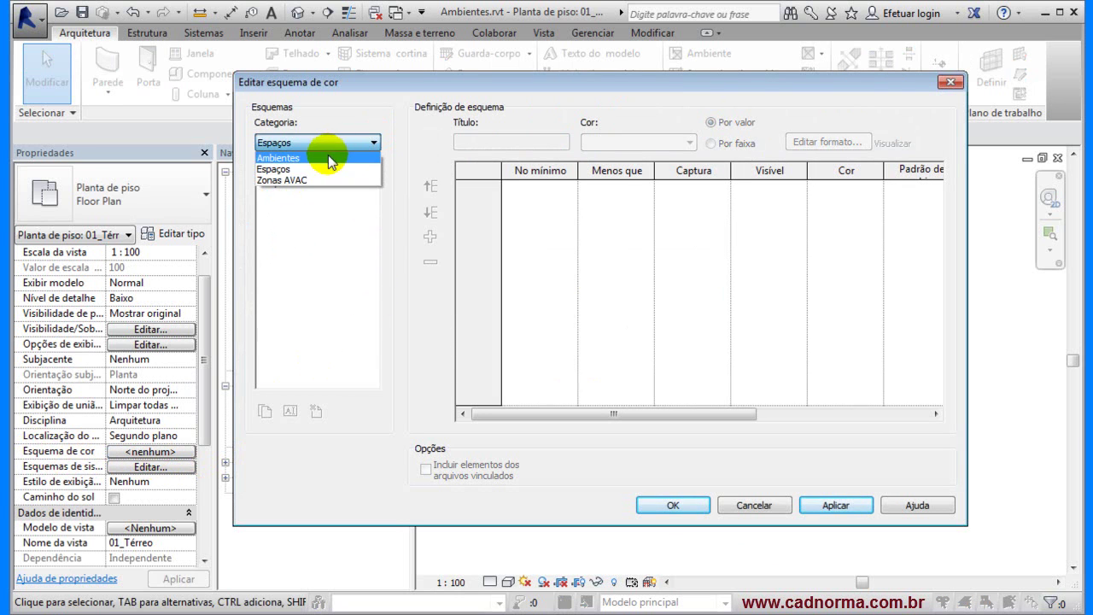
pyautogui.click(331, 159)
pyautogui.click(281, 183)
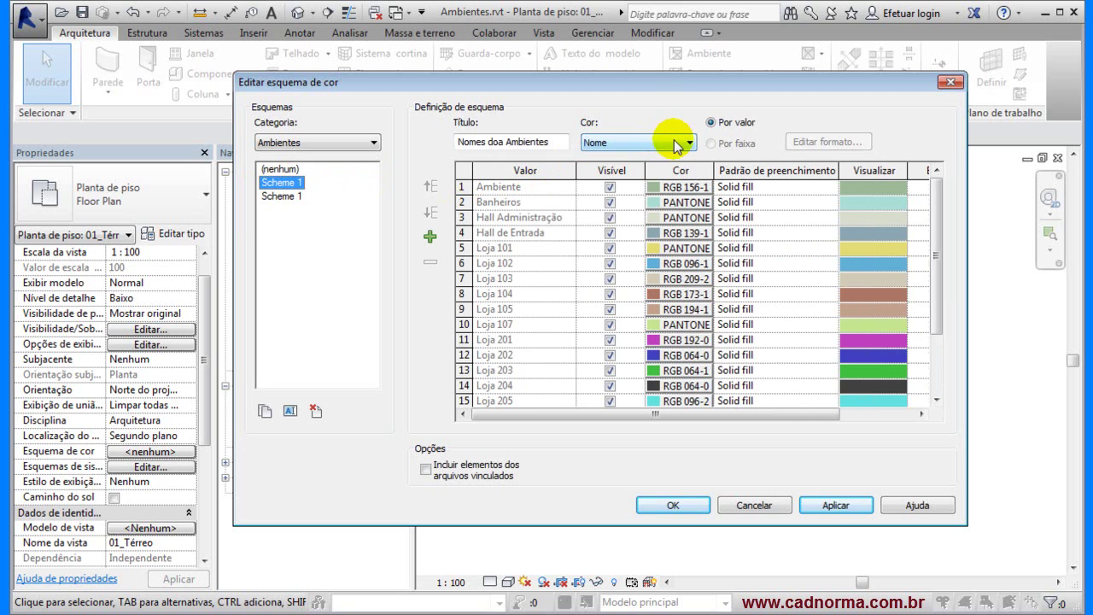
# Step: Correct the scheme's legend title to "Nomes dos Ambientes" and apply the scheme to the 01_Térreo plan
pyautogui.click(500, 142)
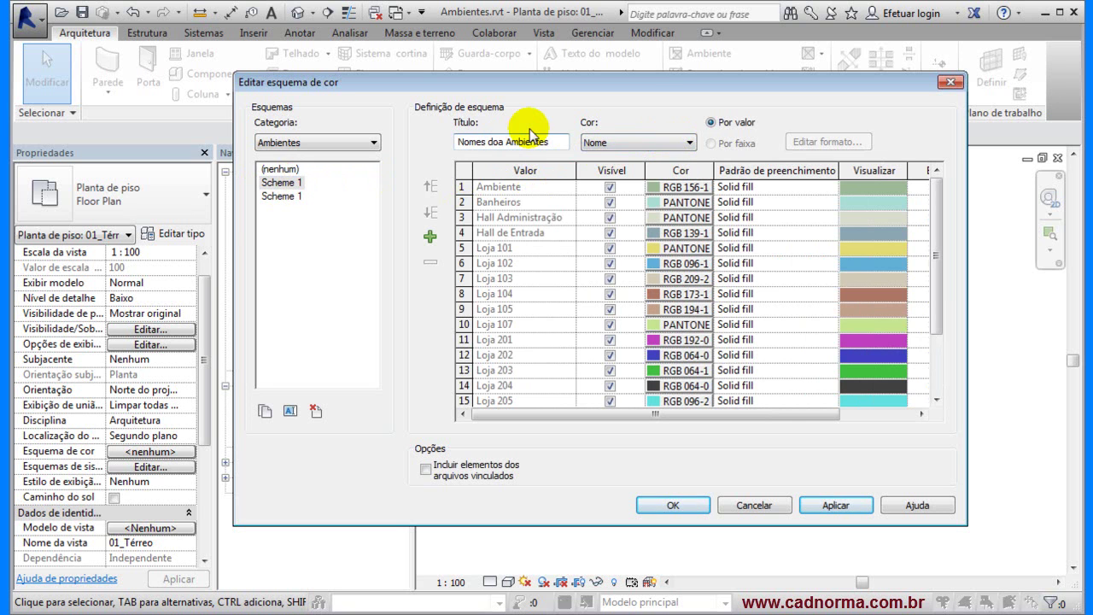
pyautogui.press('BackSpace')
pyautogui.write('s')
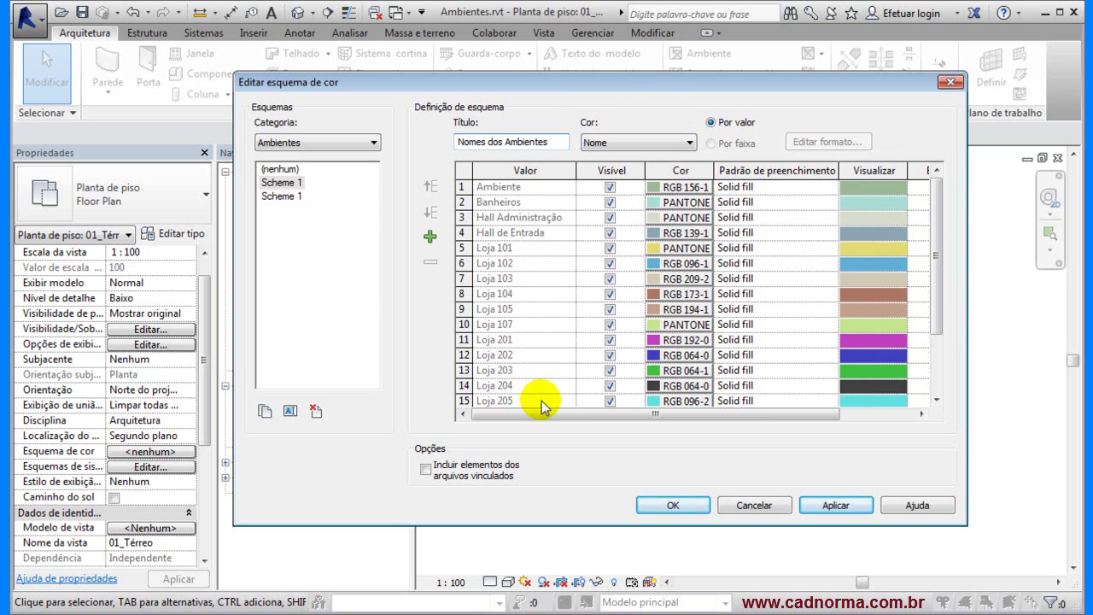
pyautogui.click(687, 142)
pyautogui.click(835, 337)
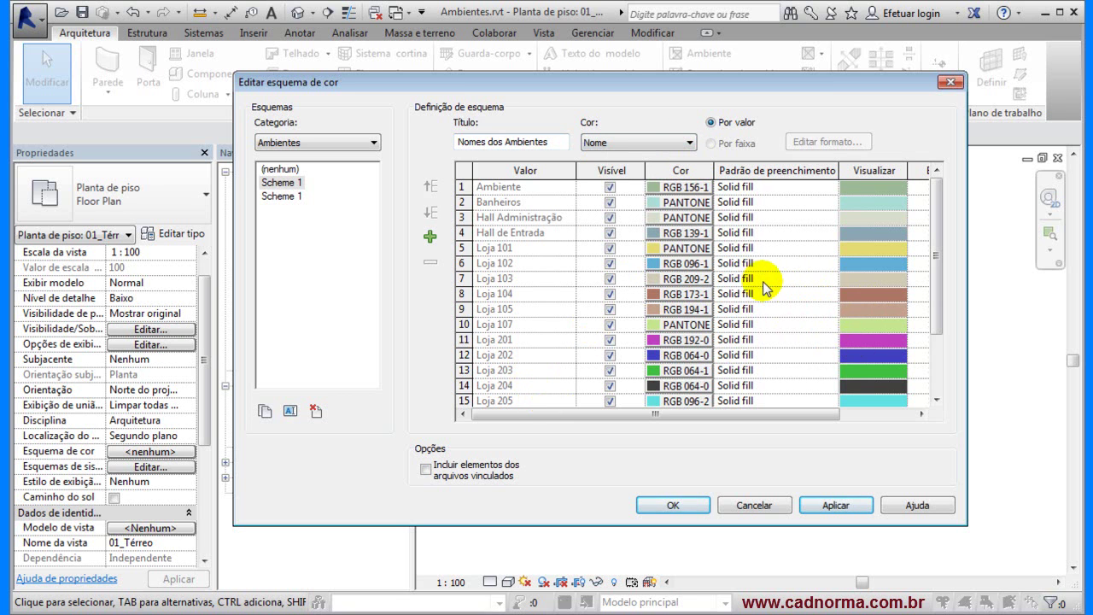
pyautogui.click(846, 504)
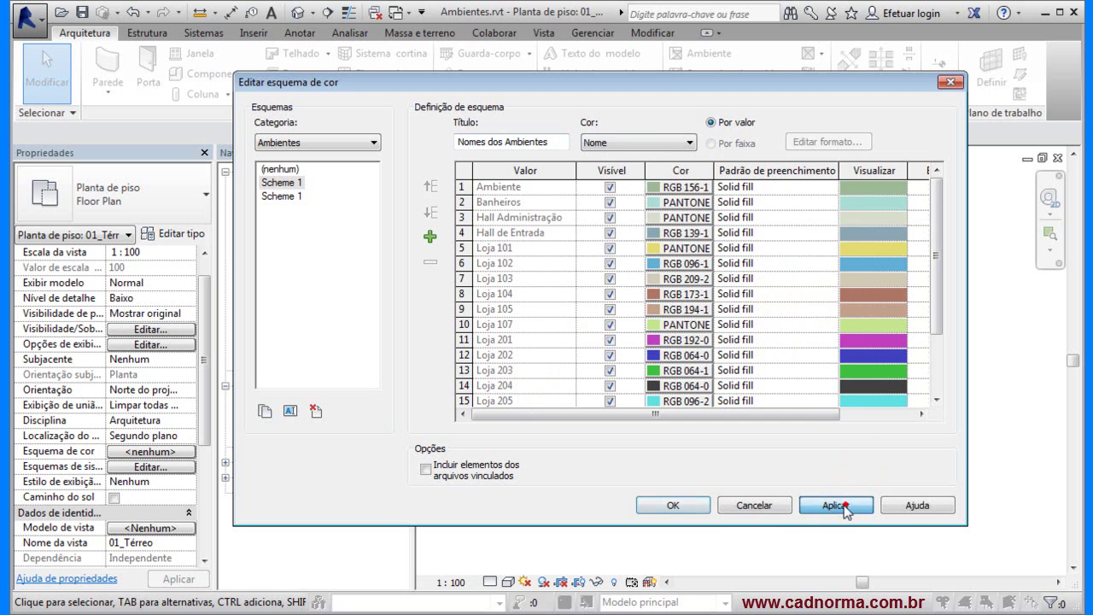
pyautogui.click(675, 506)
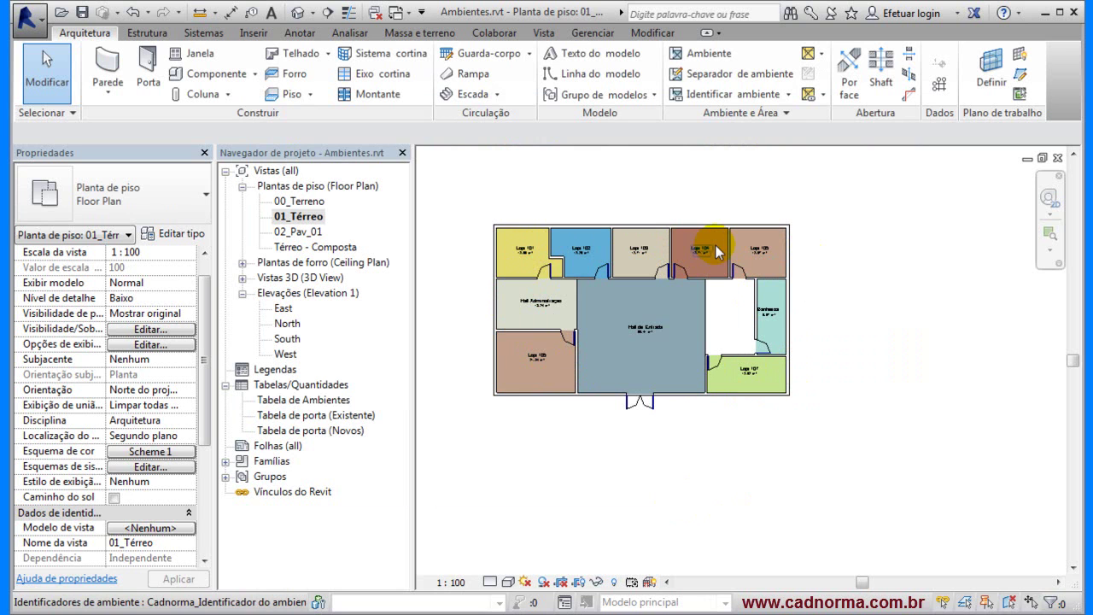
# Step: Open the 02_Pav_01 floor plan to check its room colouring and the available room tools
pyautogui.doubleClick(297, 233)
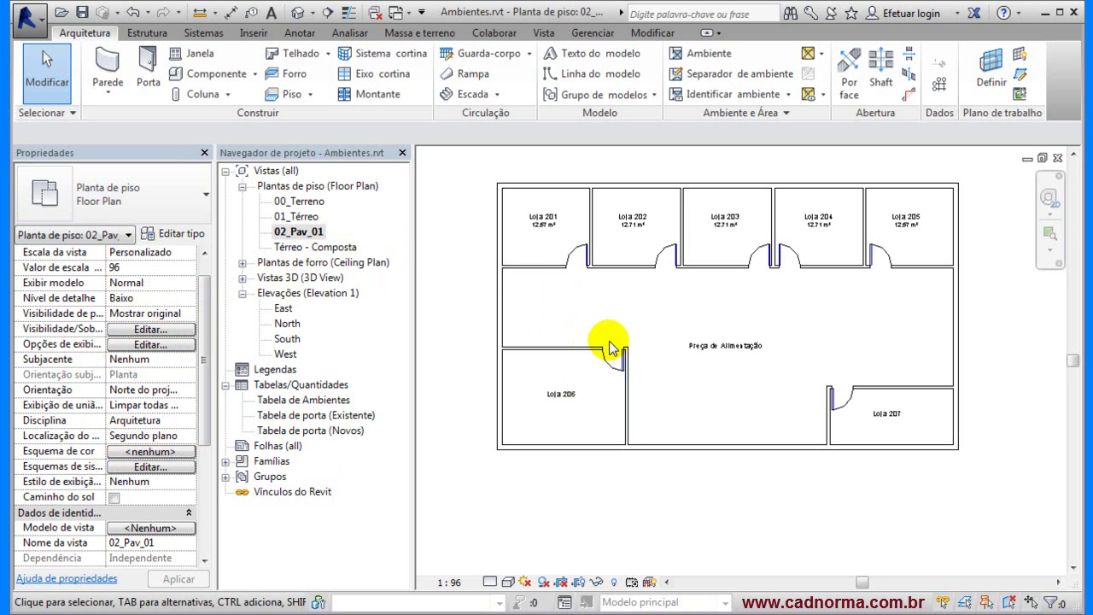
pyautogui.click(784, 113)
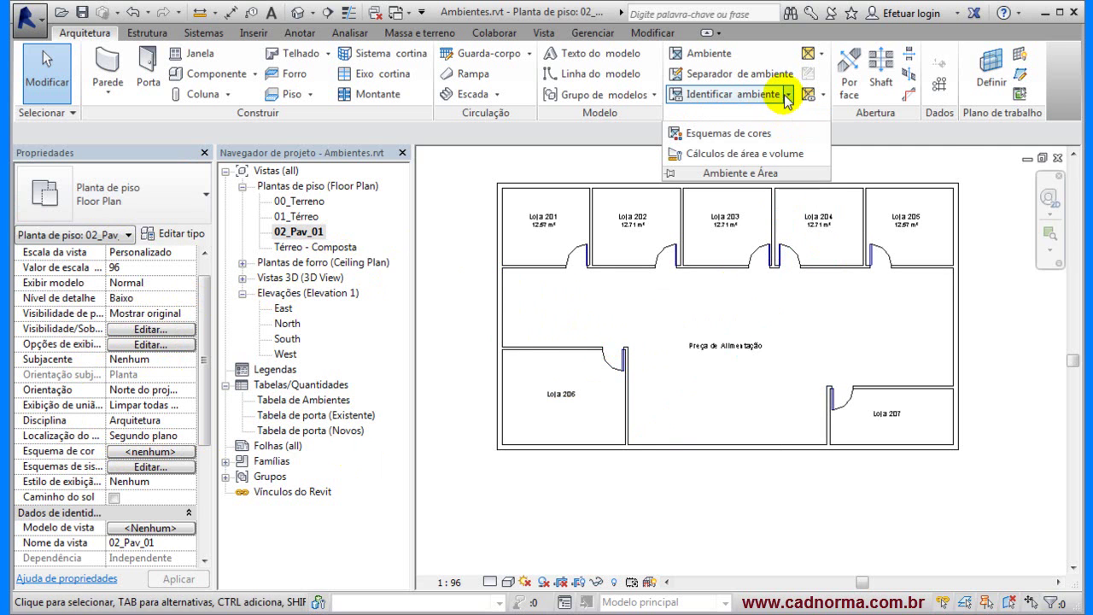
pyautogui.click(788, 94)
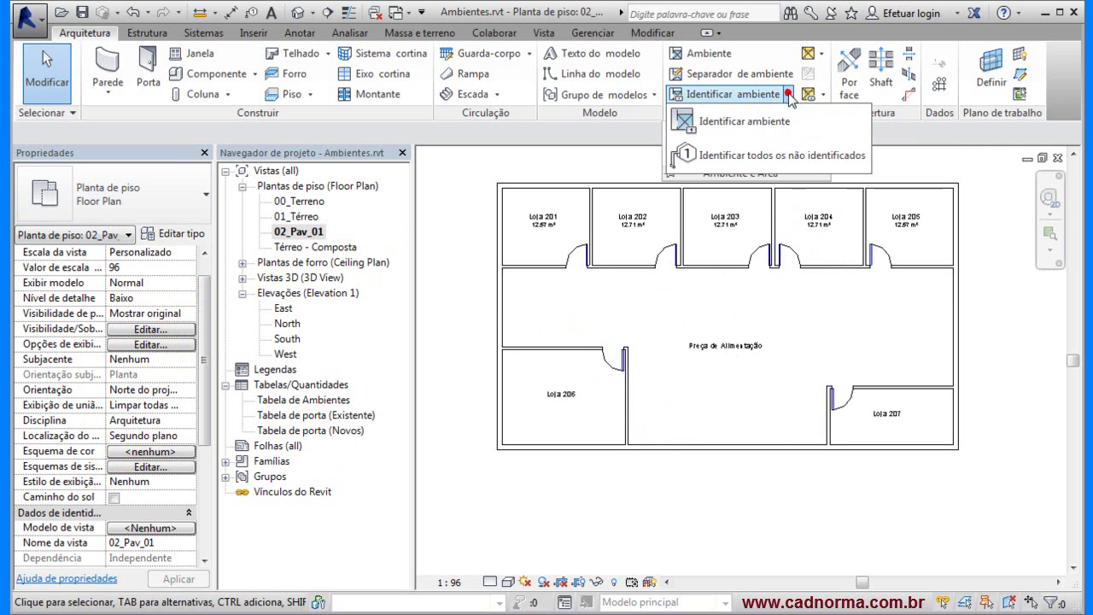
pyautogui.click(458, 277)
# Step: Return to the 01_Térreo floor plan and undo the application of its colour scheme
pyautogui.doubleClick(297, 216)
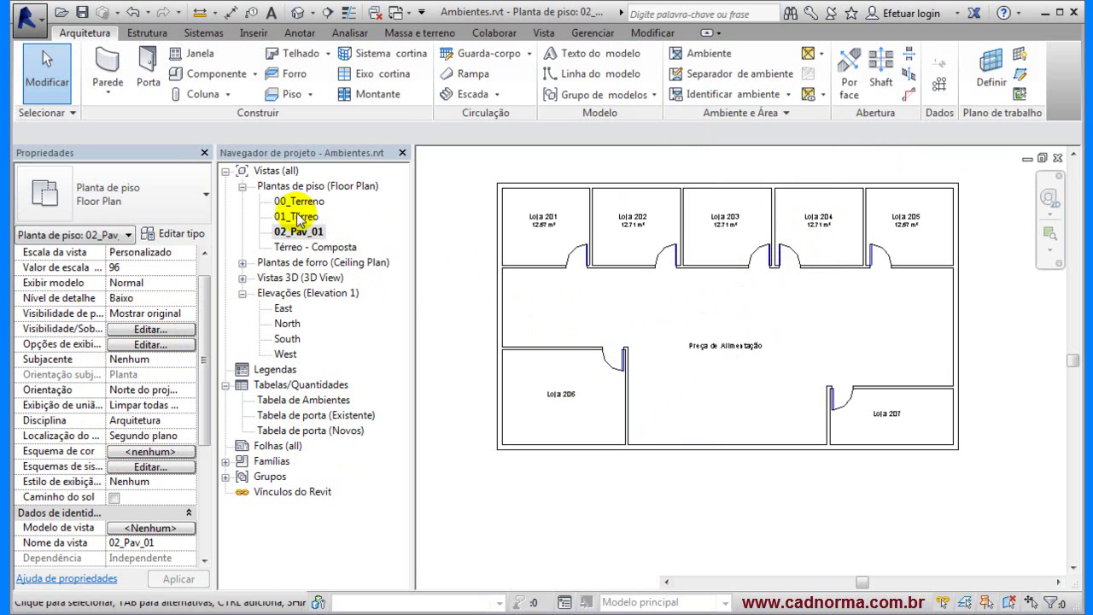
pyautogui.click(838, 395)
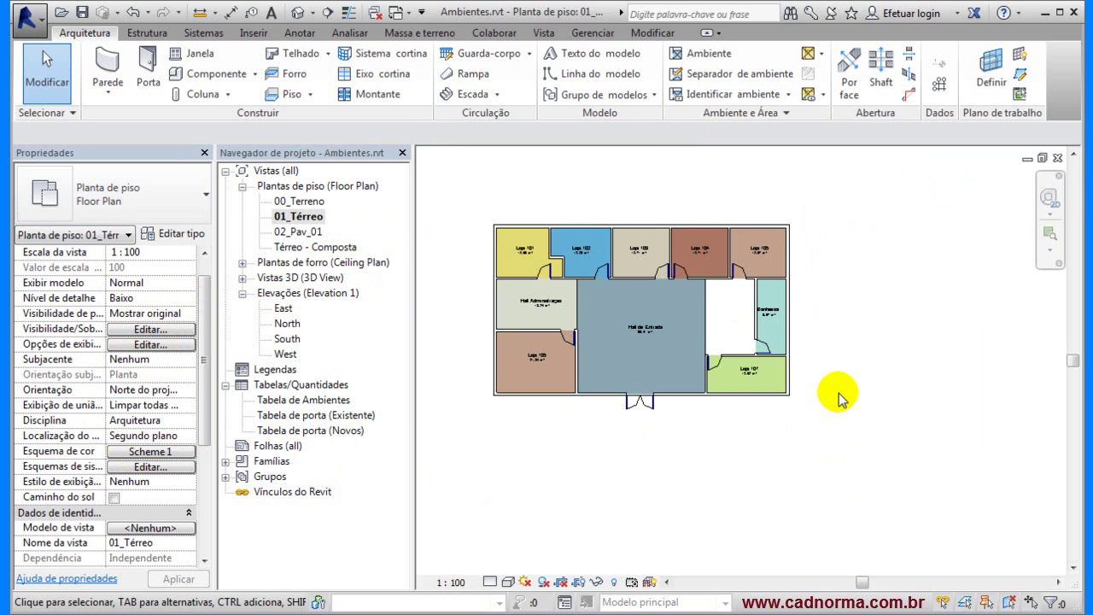
pyautogui.hotkey('ctrl', 'z')
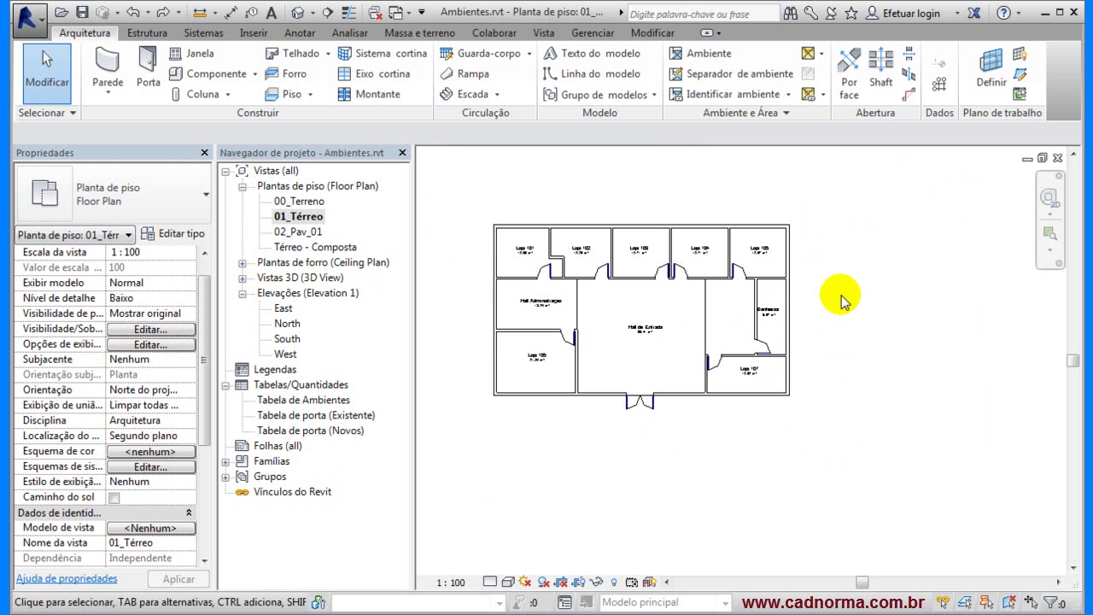
# Step: Open the colour scheme editor and rename the first Ambientes Scheme 1 as "Nomes dos Ambientes"
pyautogui.click(786, 116)
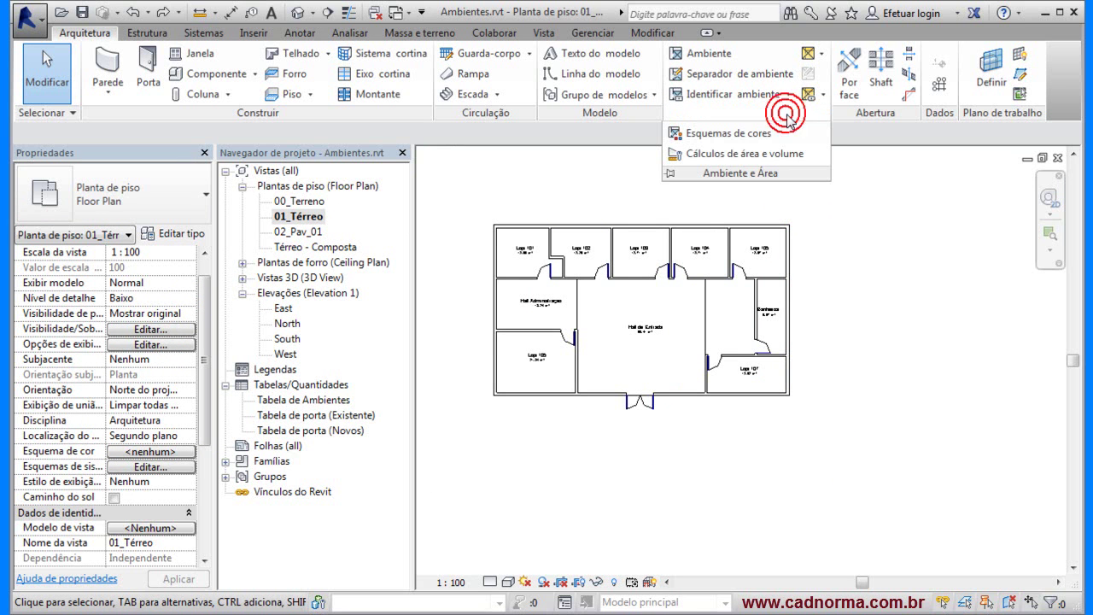
pyautogui.click(737, 135)
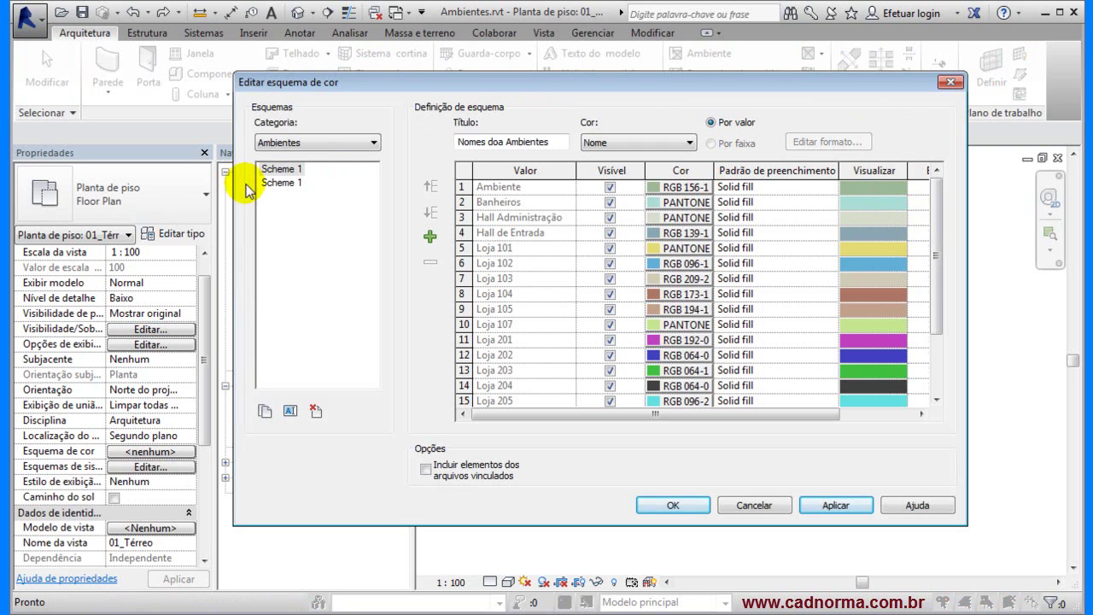
pyautogui.click(279, 170)
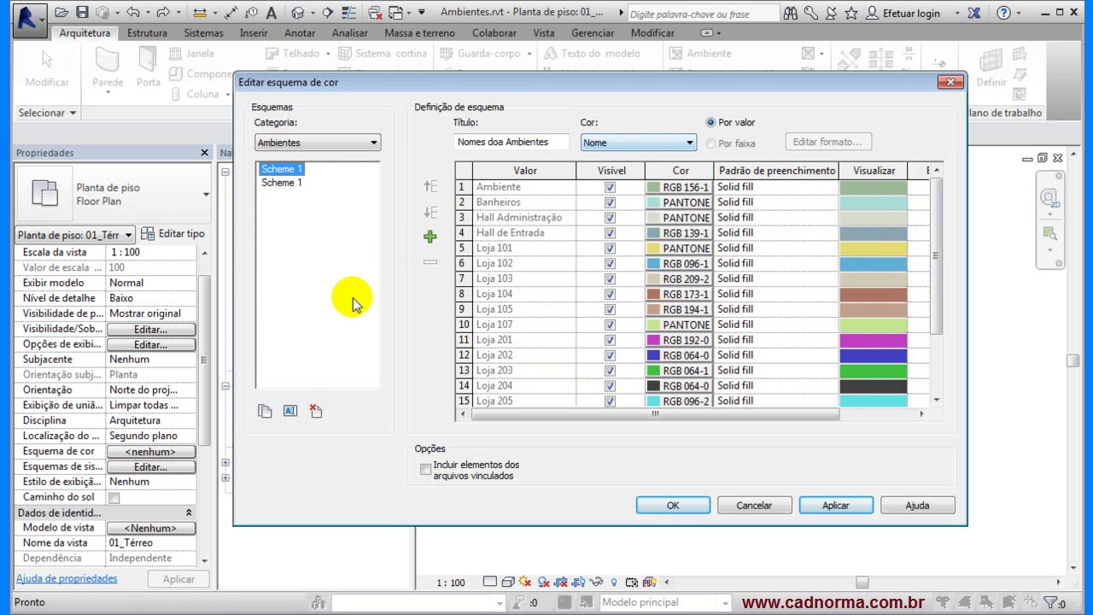
pyautogui.click(290, 413)
pyautogui.write('Nomes dos Ambientes')
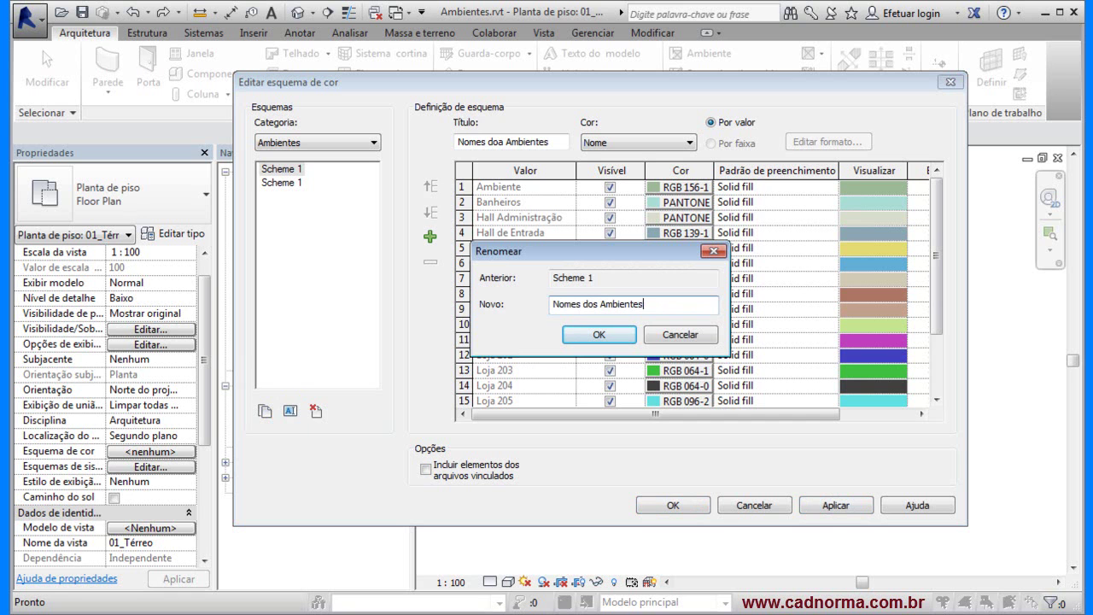
pyautogui.click(600, 335)
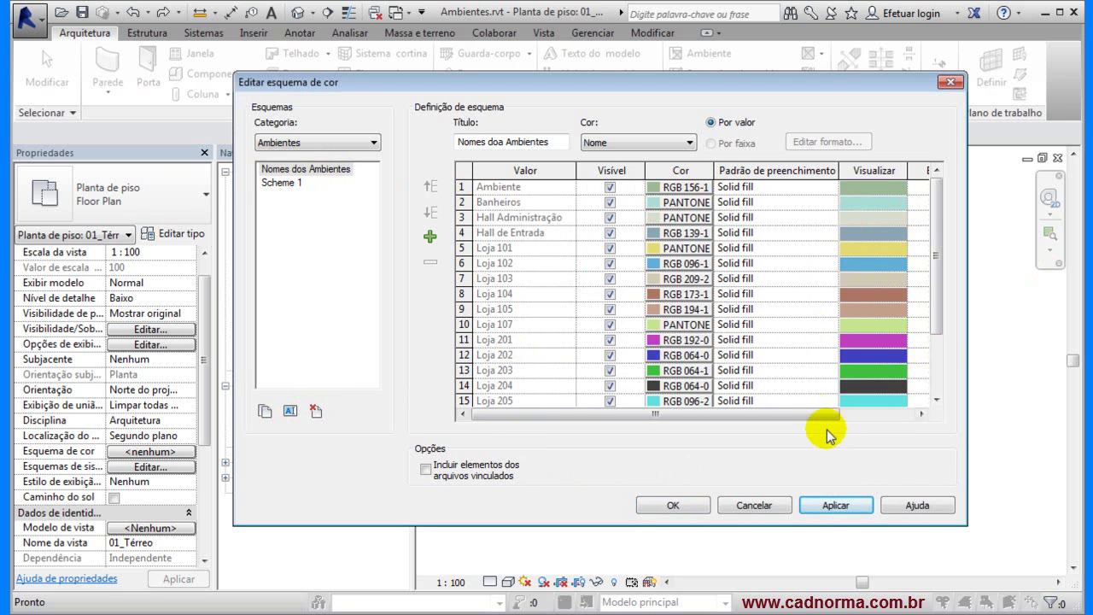
# Step: Check the colour choices for the Ambiente entry of the scheme without changing its colour
pyautogui.moveTo(835, 415)
pyautogui.mouseDown()
pyautogui.moveTo(898, 418)
pyautogui.moveTo(833, 418)
pyautogui.mouseUp()
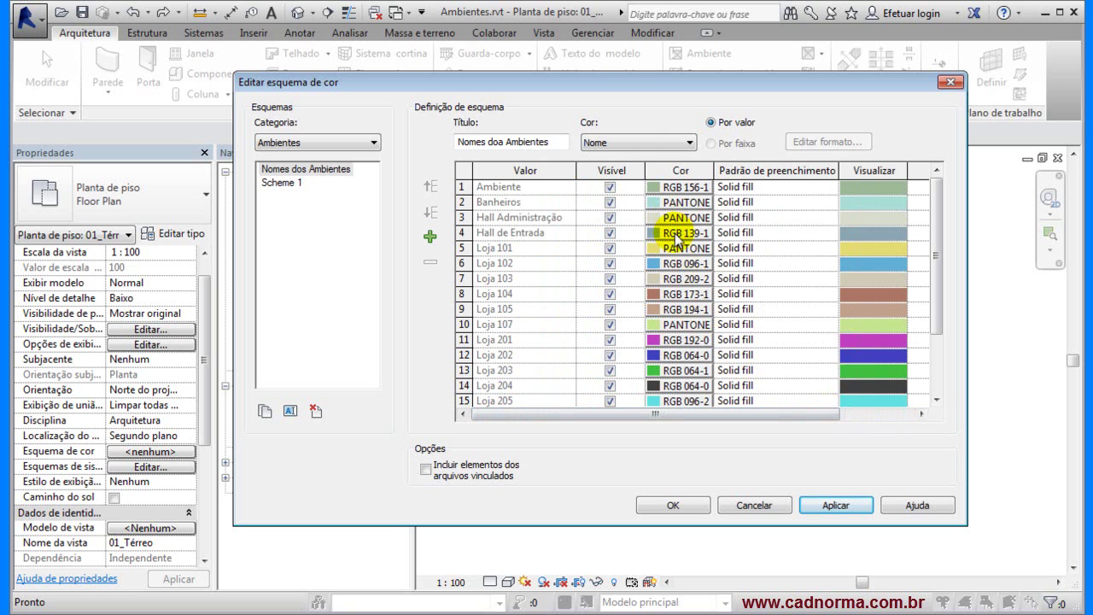
pyautogui.click(683, 187)
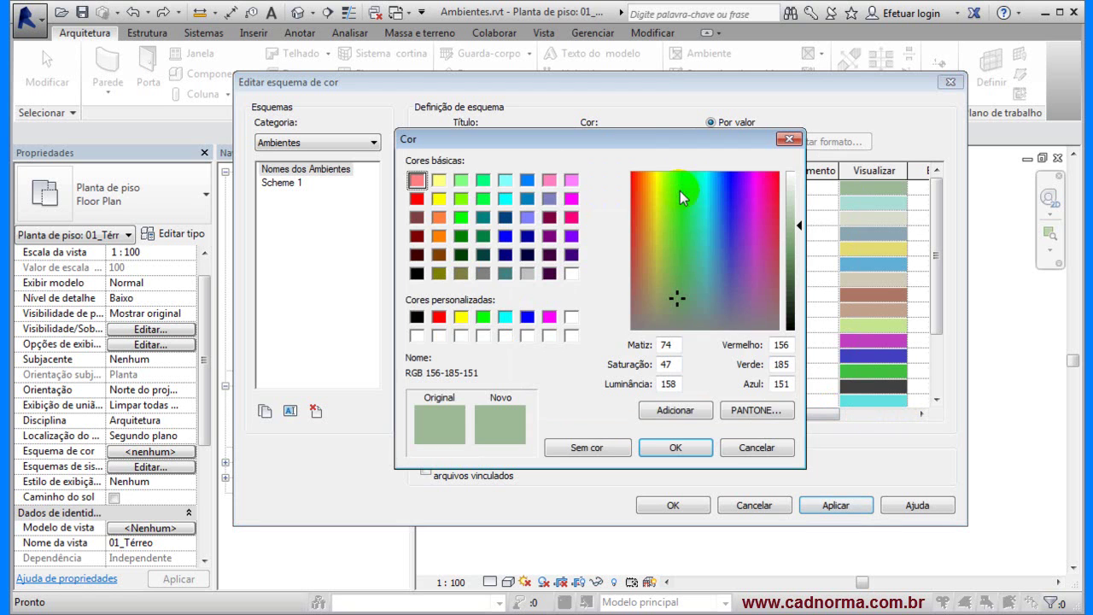
pyautogui.click(745, 447)
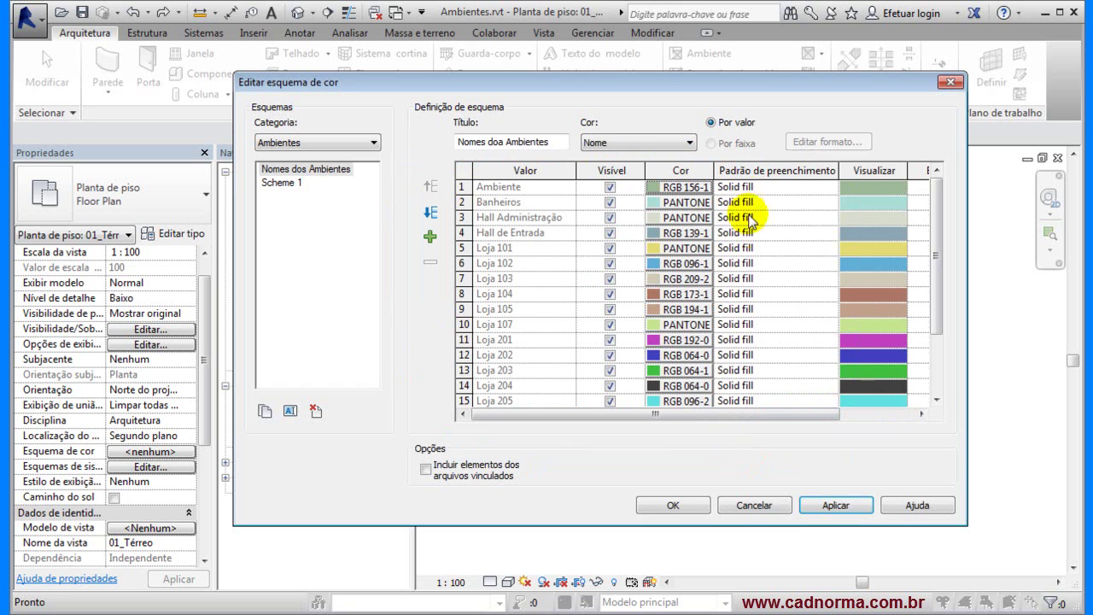
# Step: Try the Steel, Shingle and Concrete fill patterns for the Ambiente entry of the colour scheme
pyautogui.click(767, 187)
pyautogui.click(828, 187)
pyautogui.click(831, 187)
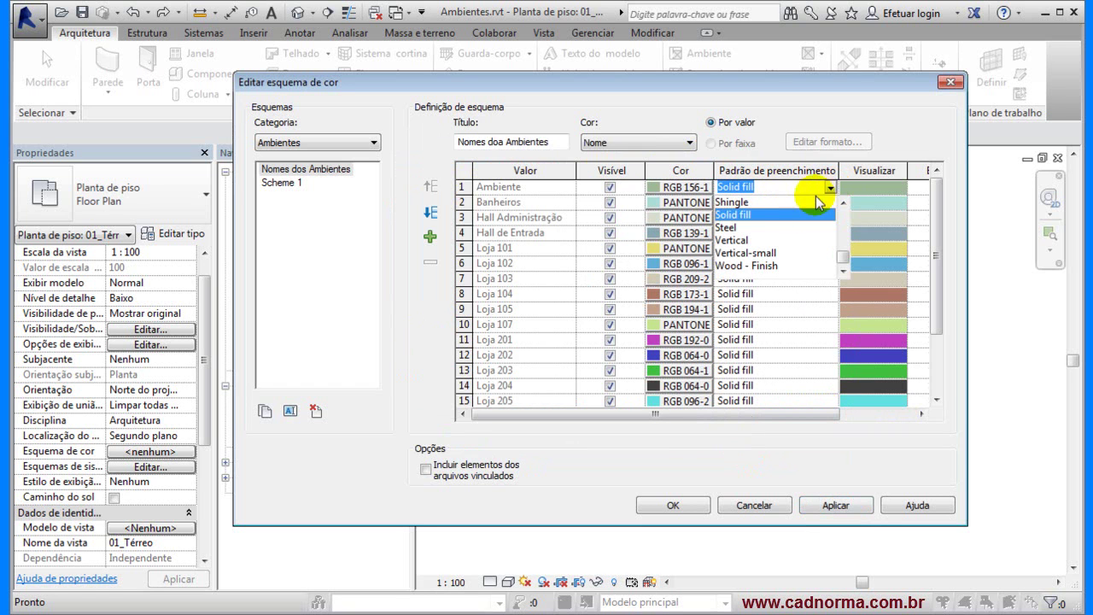
pyautogui.click(741, 228)
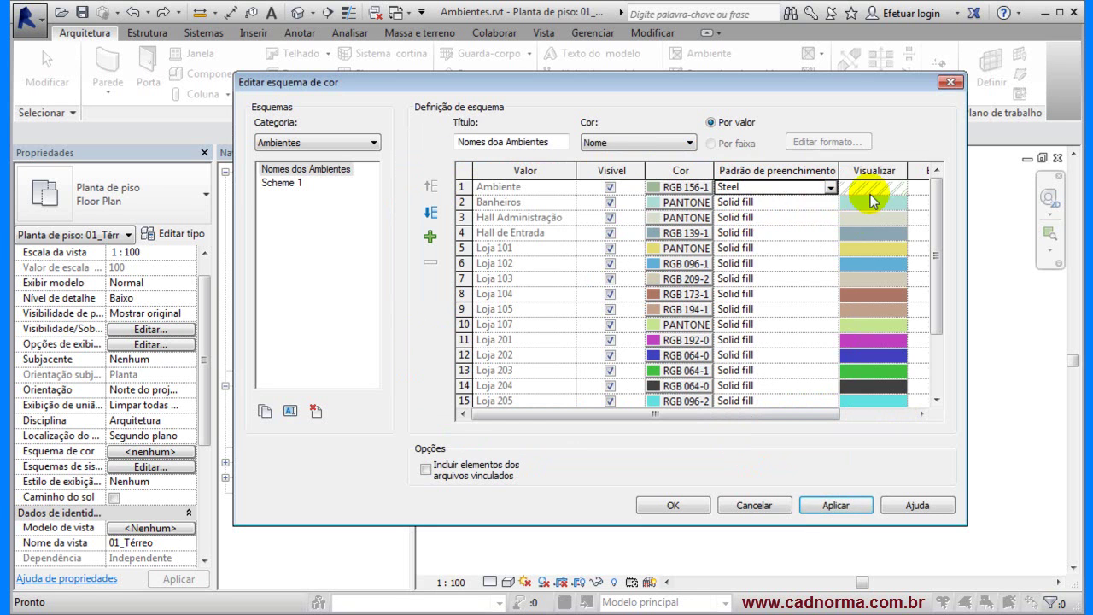
pyautogui.click(831, 188)
pyautogui.click(760, 241)
pyautogui.click(829, 187)
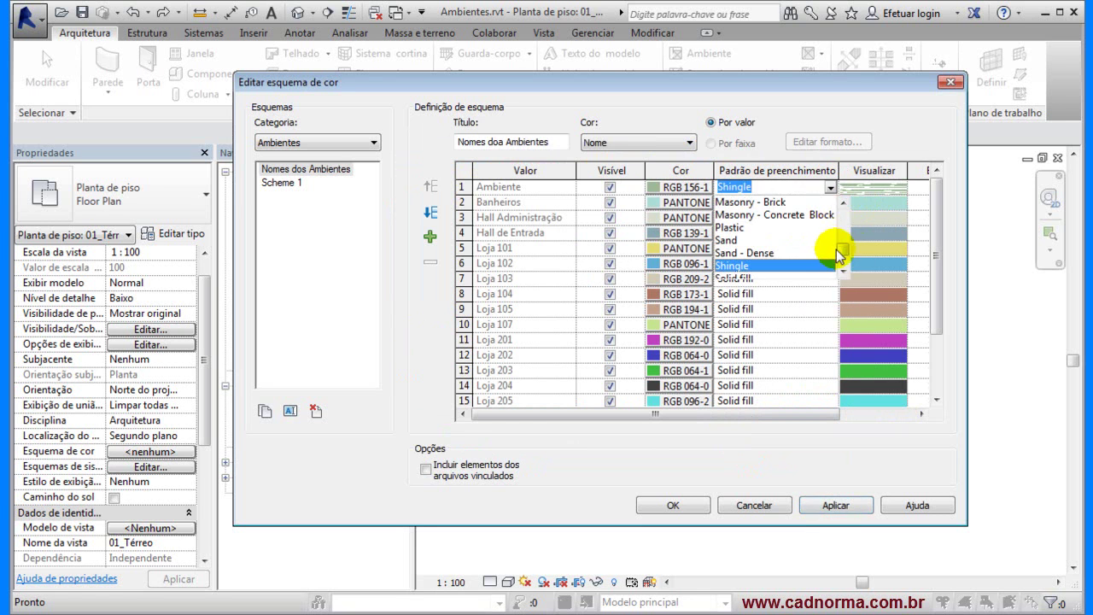
pyautogui.moveTo(844, 256); pyautogui.dragTo(848, 224)
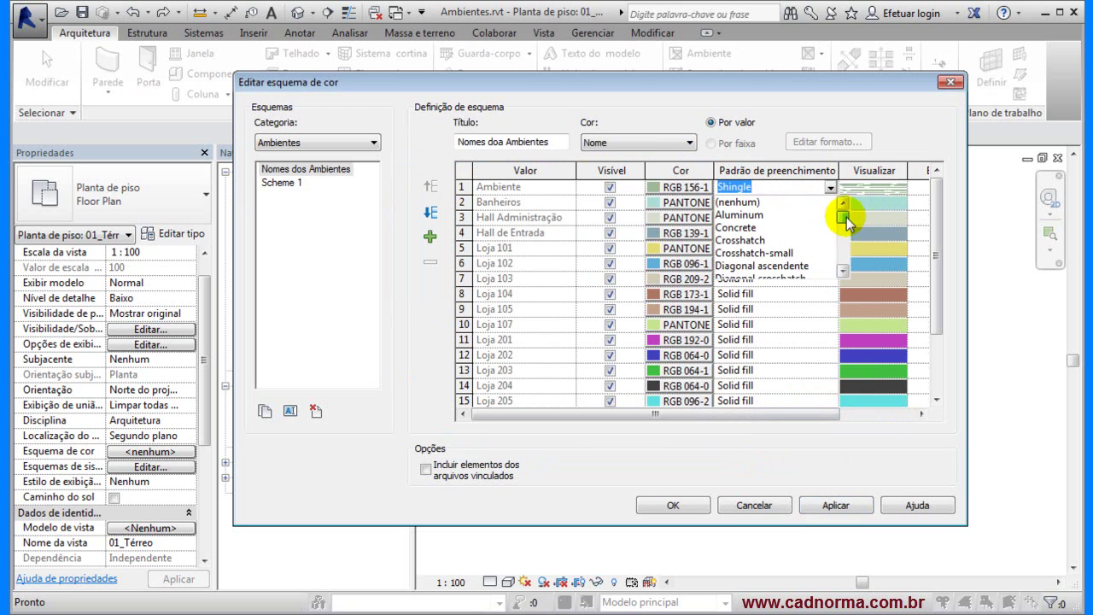
pyautogui.click(756, 228)
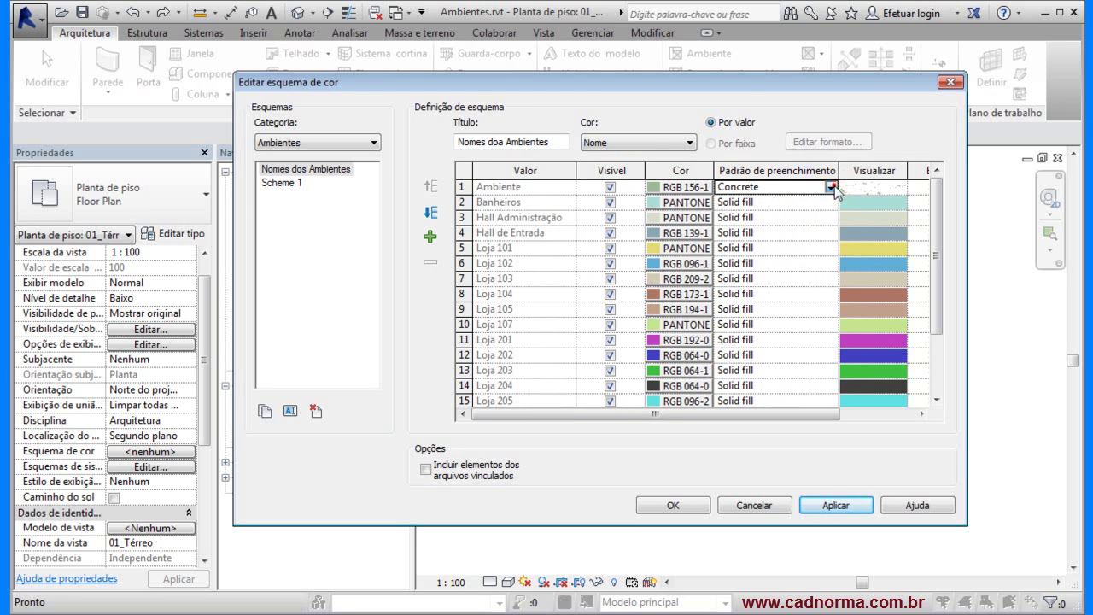
# Step: Set the Ambiente entry's fill pattern back to Solid fill
pyautogui.click(831, 187)
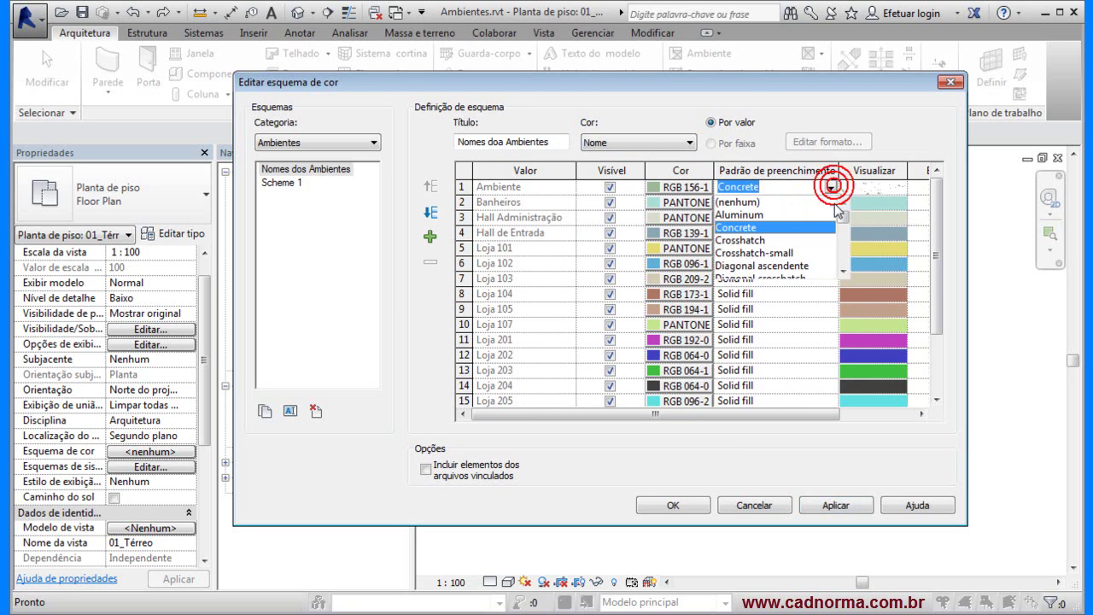
pyautogui.press('s')
pyautogui.scroll(-3, 751, 268)
pyautogui.scroll(1, 756, 254)
pyautogui.scroll(1, 752, 258)
pyautogui.click(745, 253)
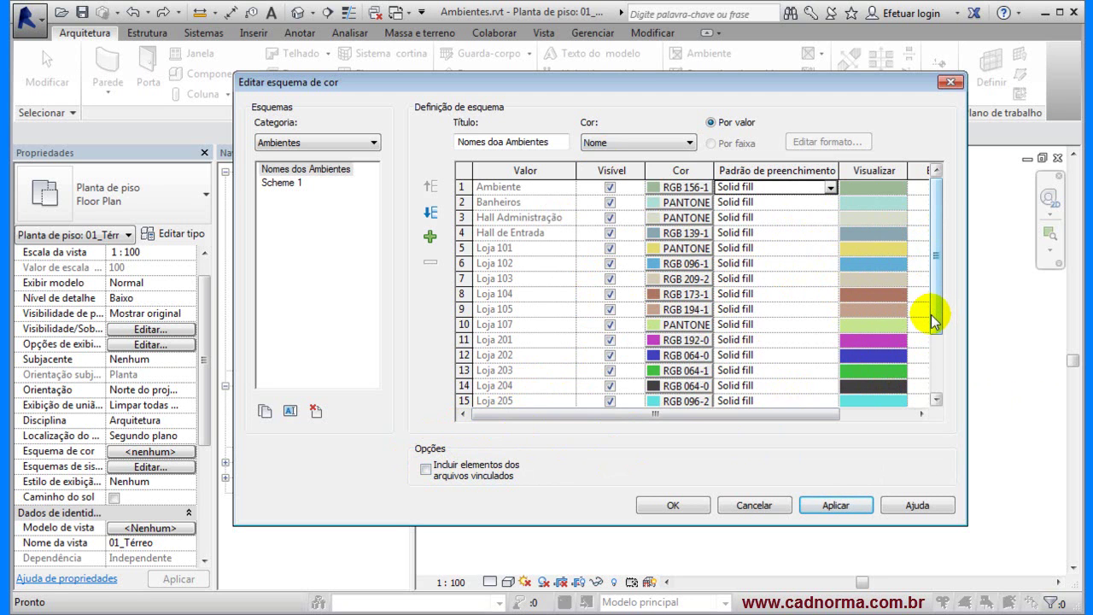
# Step: Review the full list of room entries in the scheme, then apply and accept the scheme definition
pyautogui.scroll(-2, 939, 320)
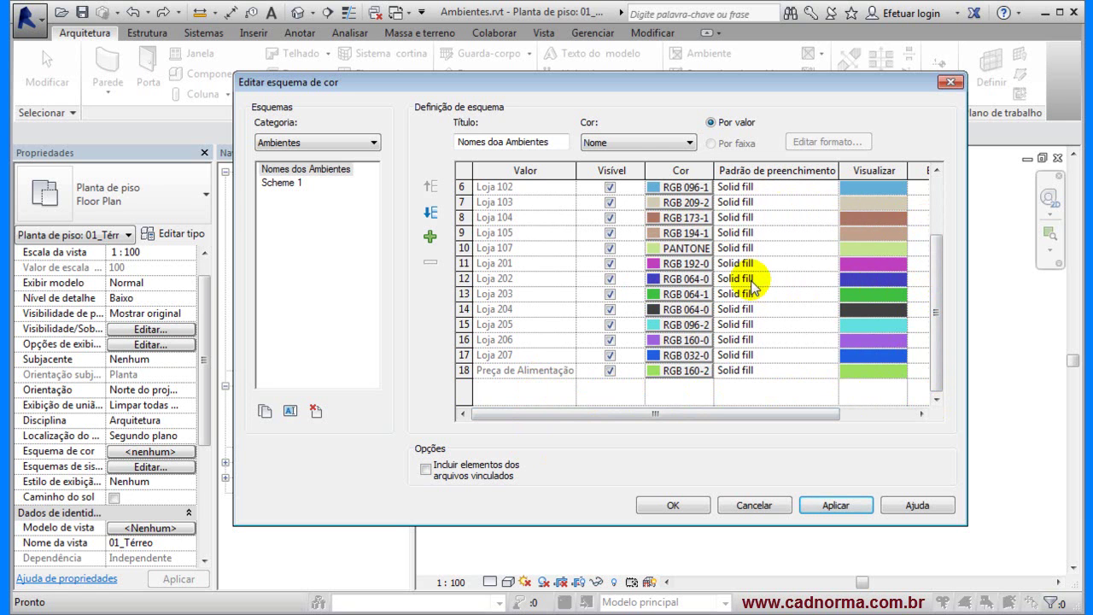
pyautogui.moveTo(936, 334); pyautogui.dragTo(913, 220)
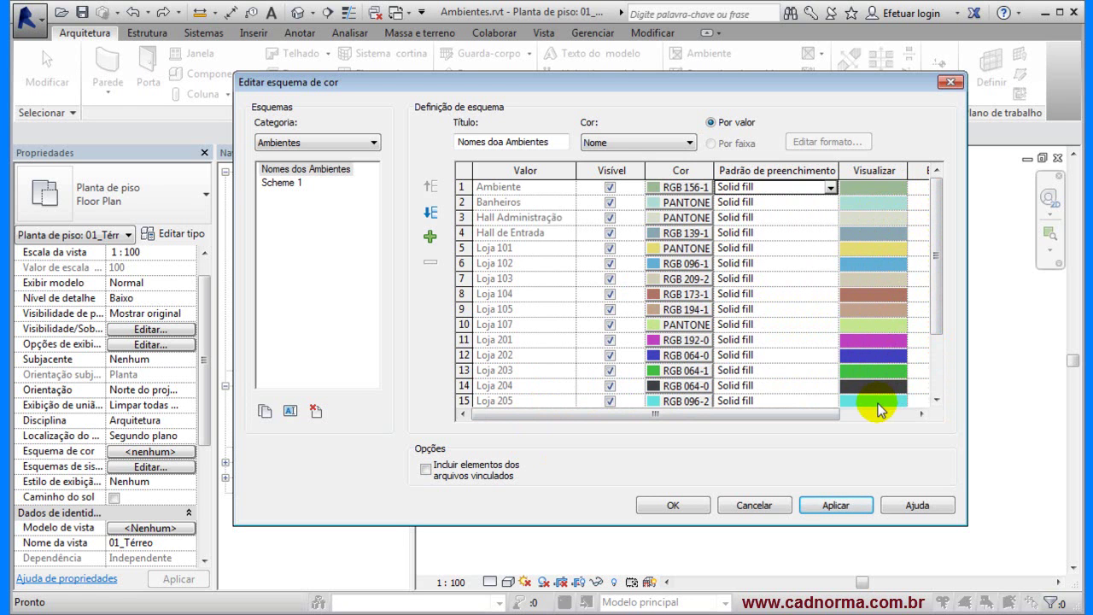
pyautogui.click(837, 506)
pyautogui.click(673, 505)
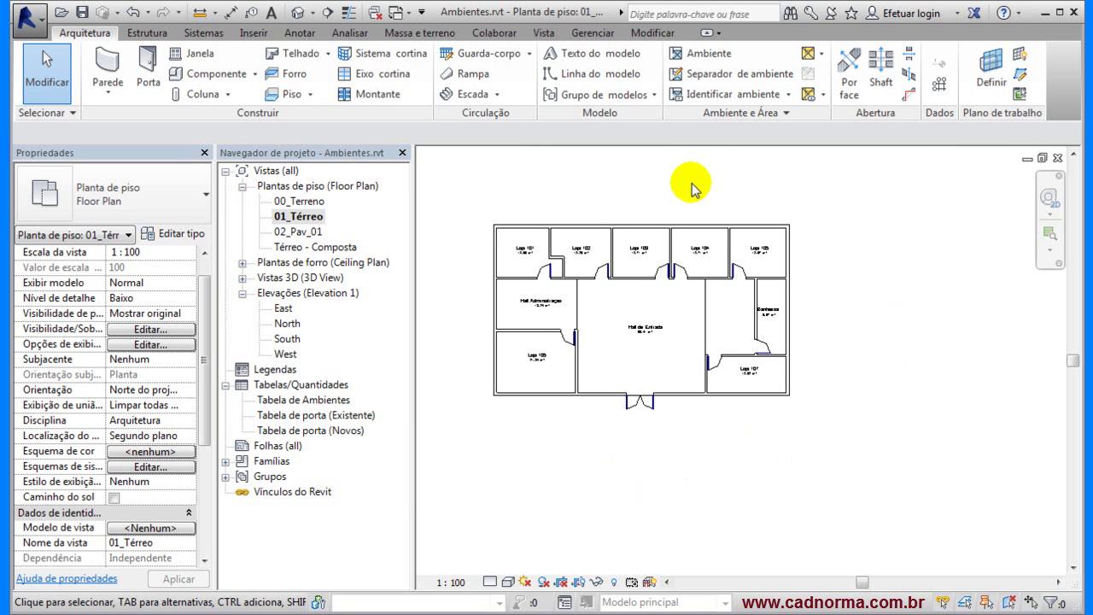
# Step: Assign the Ambientes colour scheme "Nomes dos Ambientes" to the 01_Térreo floor plan view
pyautogui.click(784, 112)
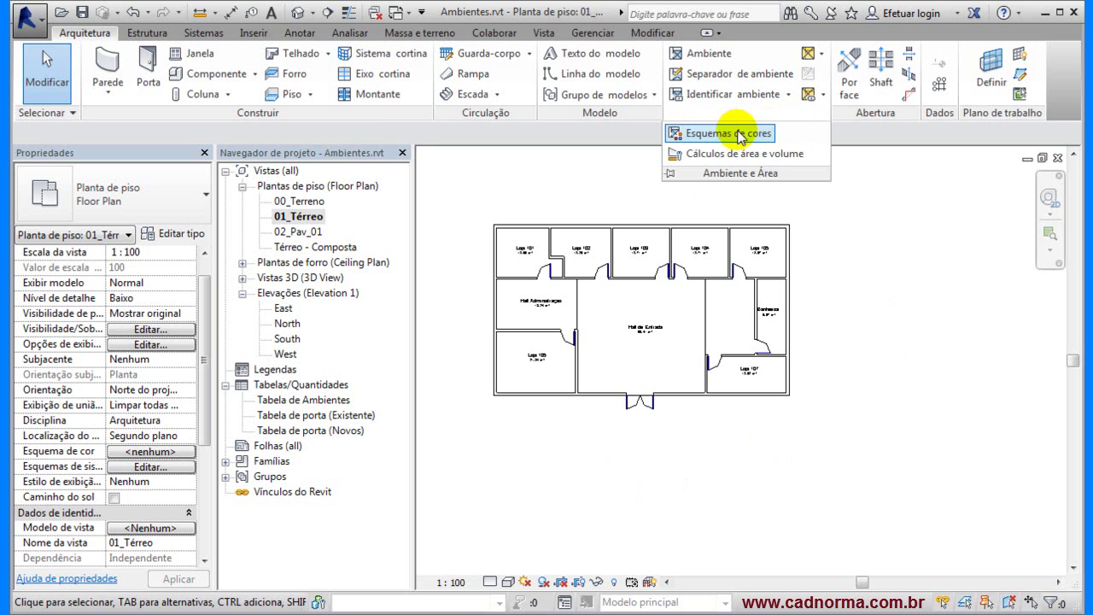
pyautogui.click(834, 257)
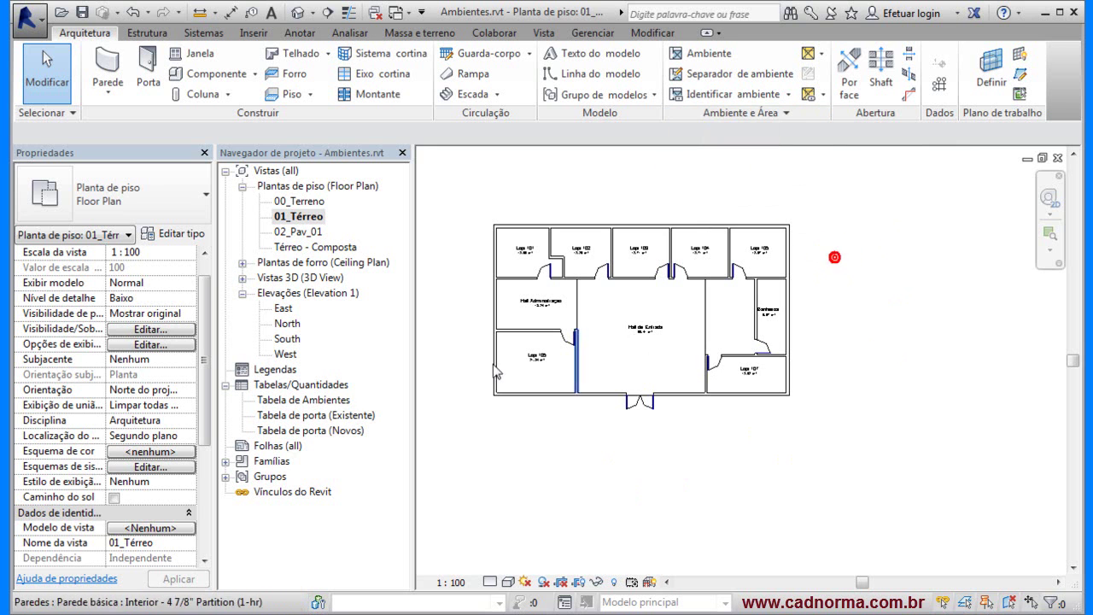
pyautogui.click(151, 452)
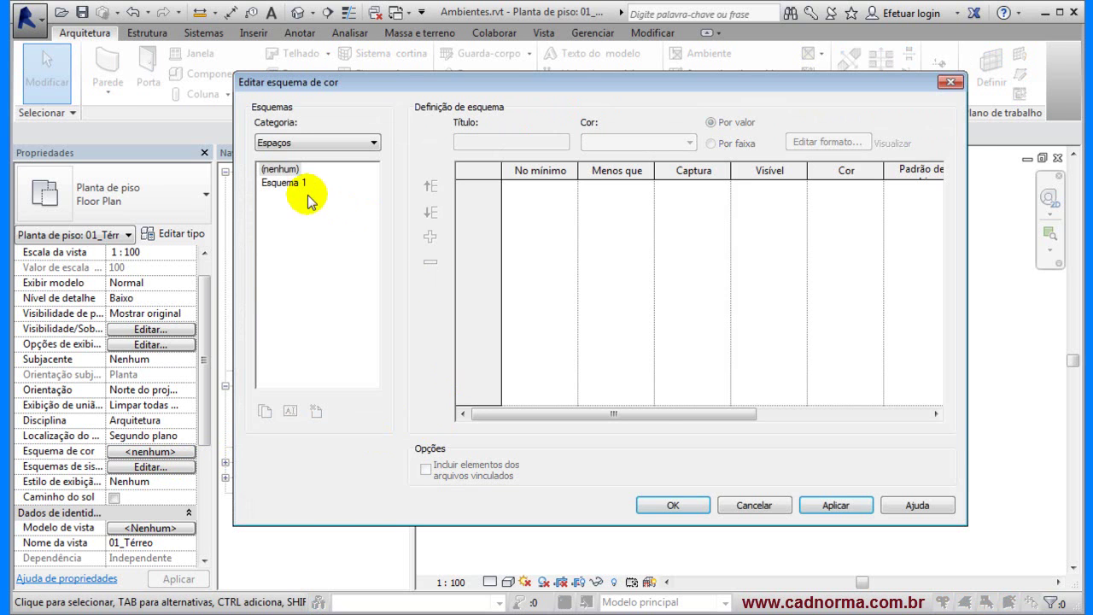
pyautogui.click(286, 183)
pyautogui.click(373, 143)
pyautogui.click(313, 159)
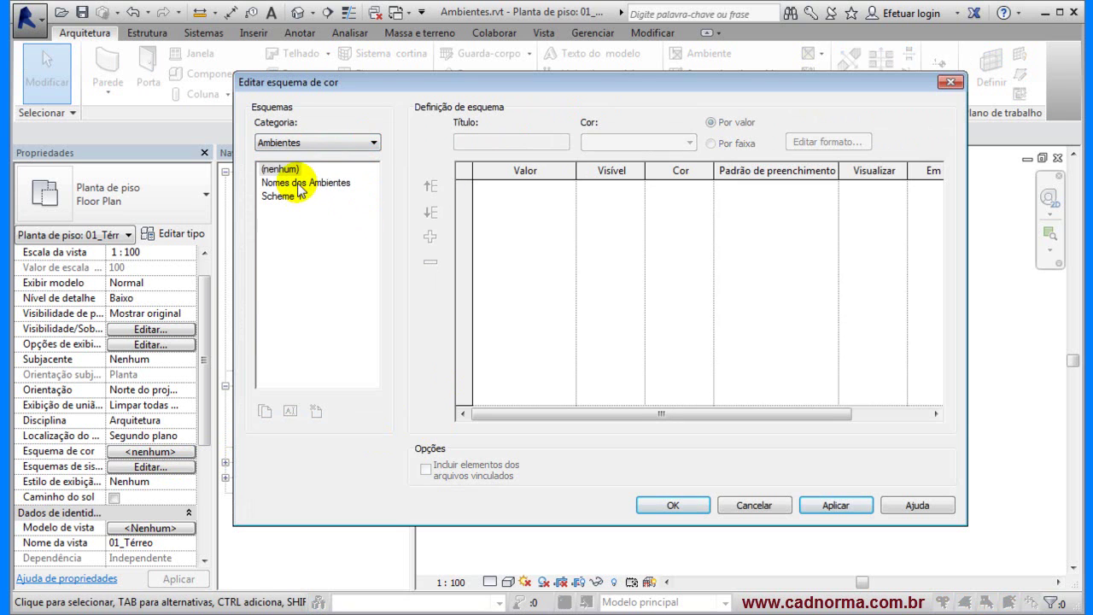
pyautogui.click(299, 184)
pyautogui.click(843, 506)
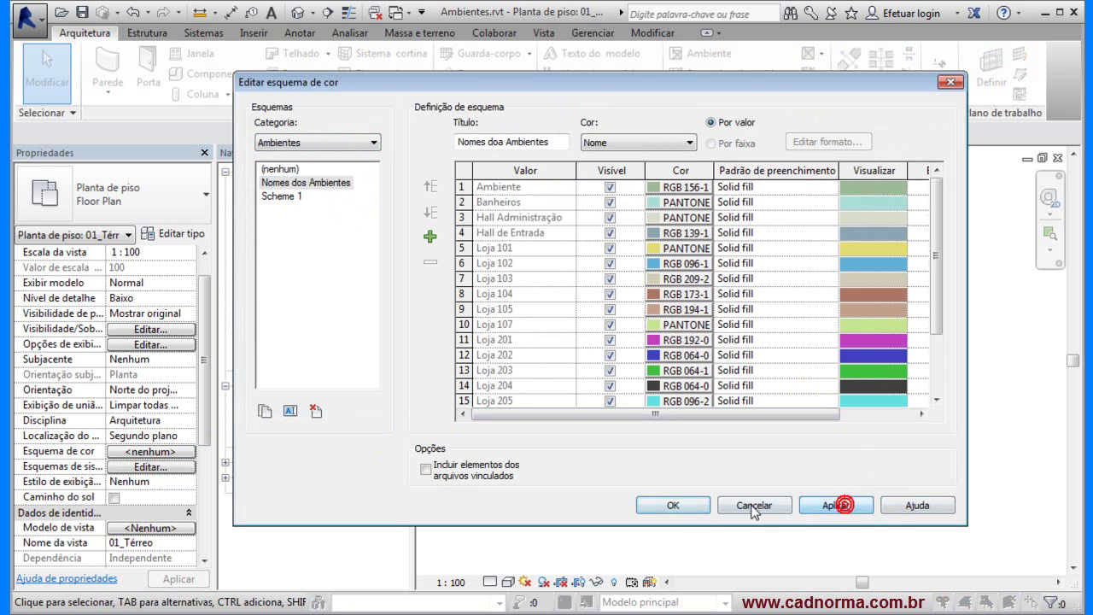
pyautogui.click(674, 505)
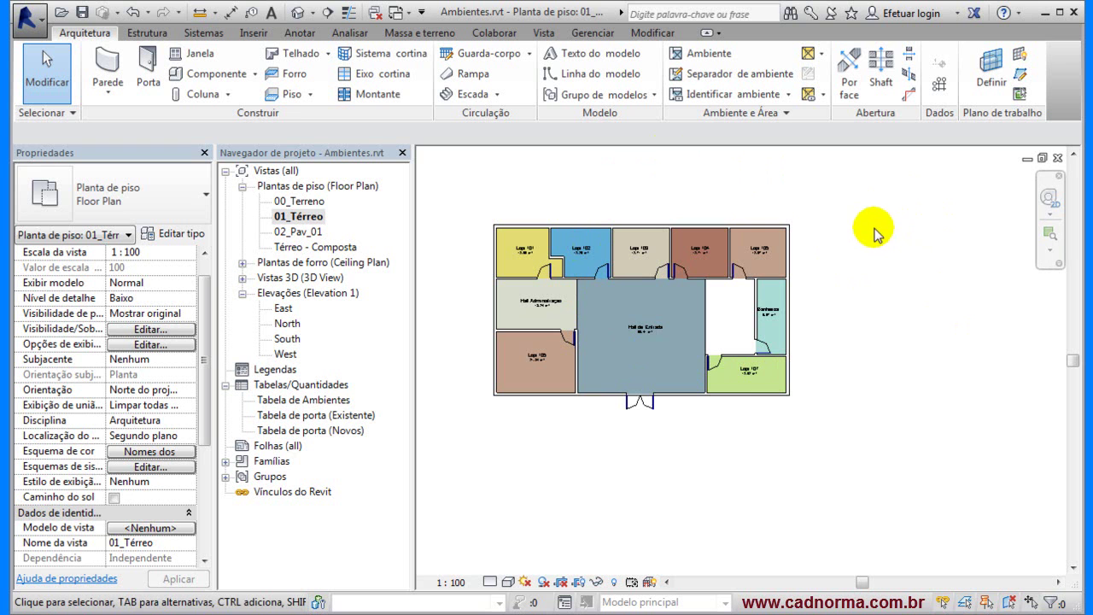
# Step: Place a colour fill legend beside the right side of the 01_Térreo plan and finish the command
pyautogui.click(298, 32)
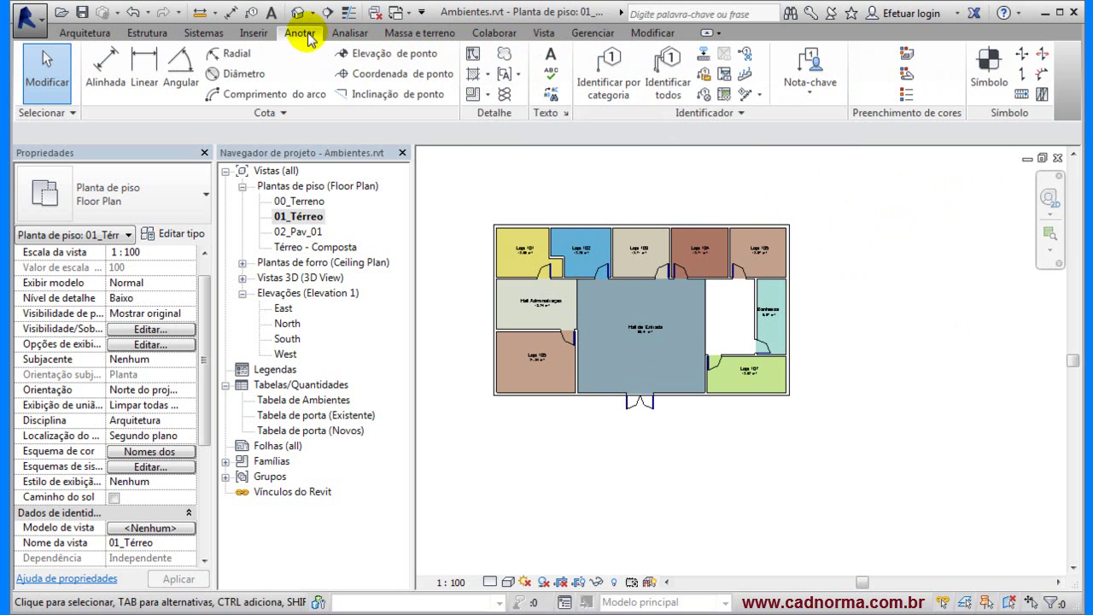
pyautogui.click(544, 34)
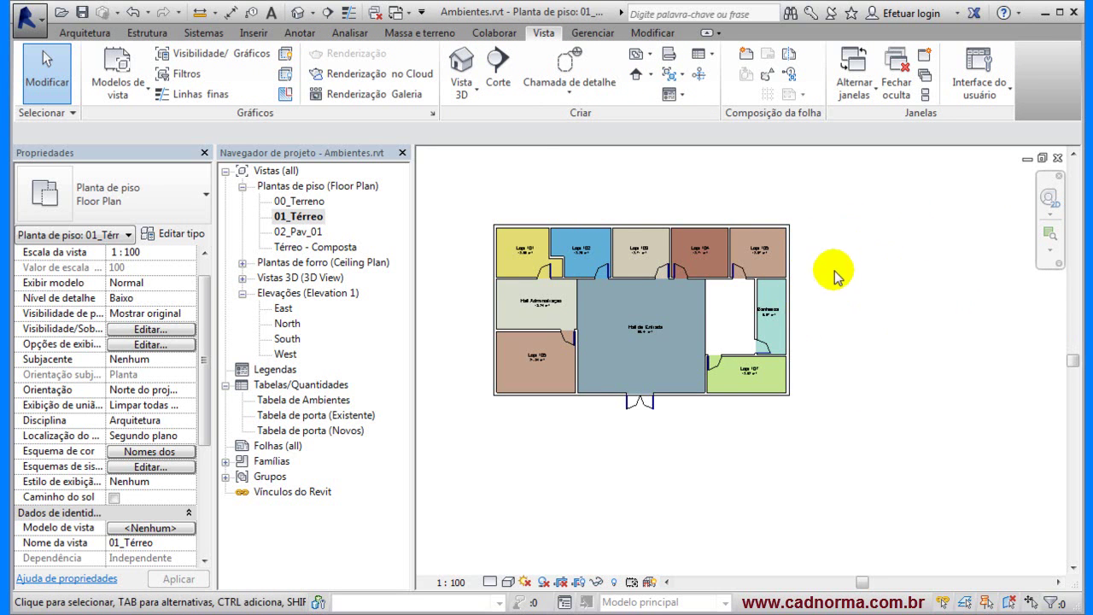
pyautogui.click(299, 34)
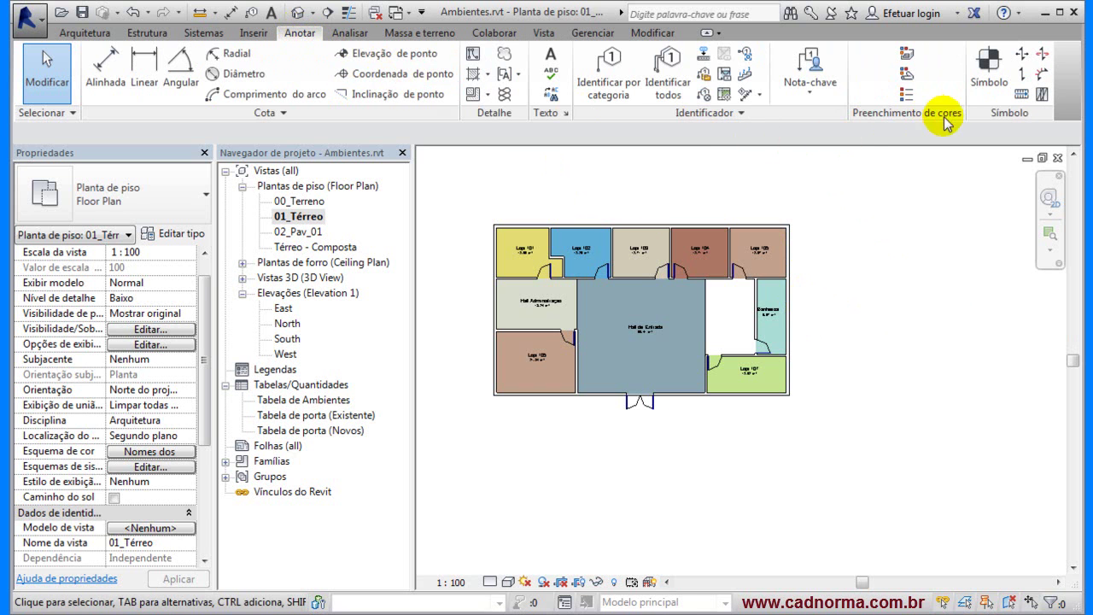
pyautogui.click(907, 96)
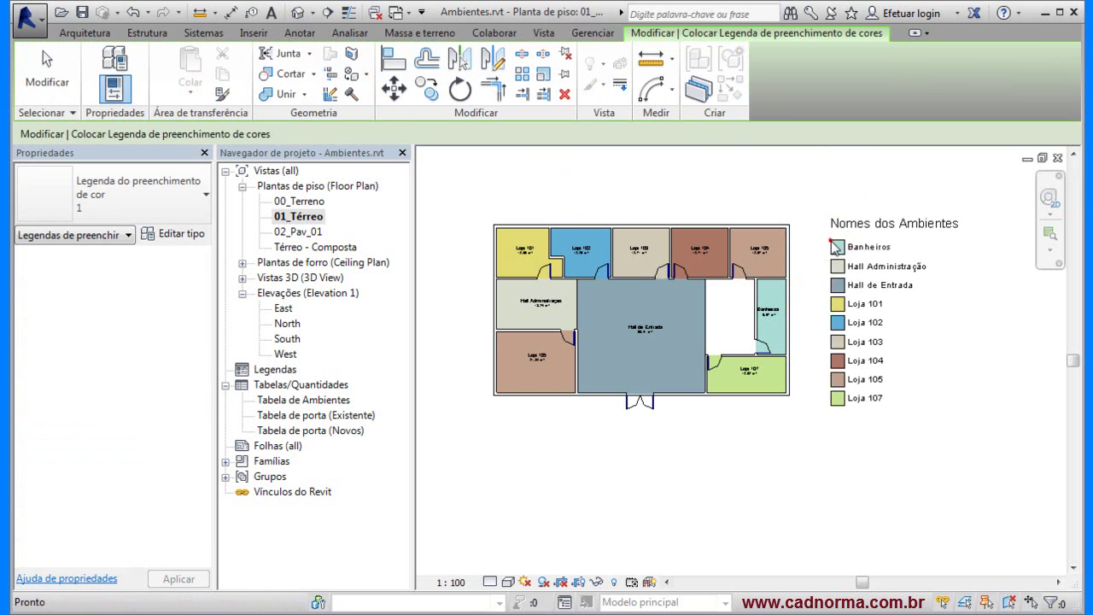
pyautogui.click(833, 246)
pyautogui.click(49, 83)
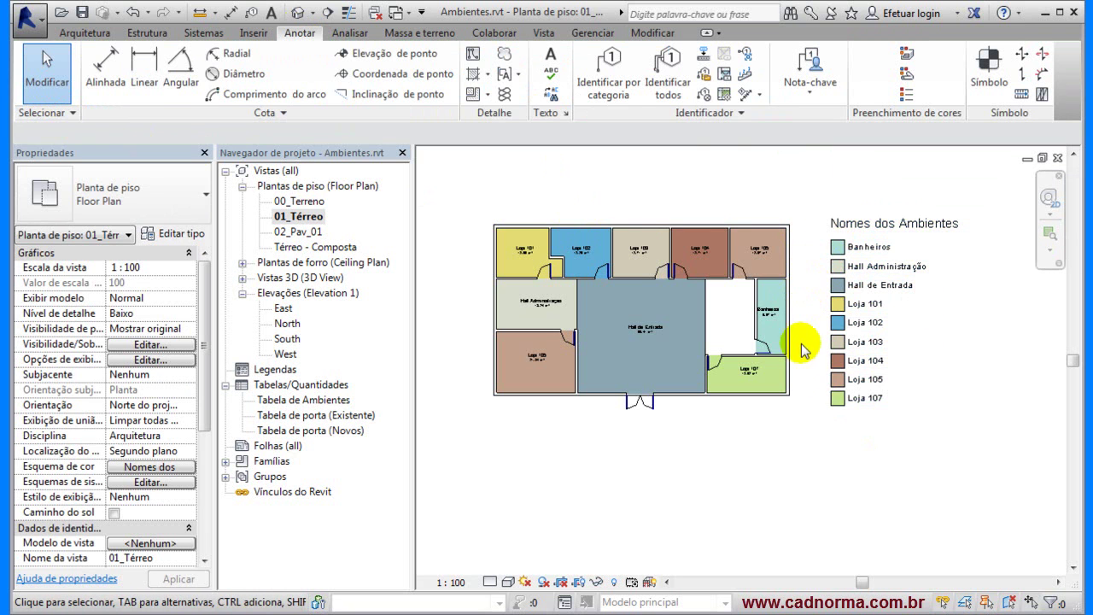
# Step: Inspect the colour scheme definition linked to the placed legend without changing it
pyautogui.click(880, 230)
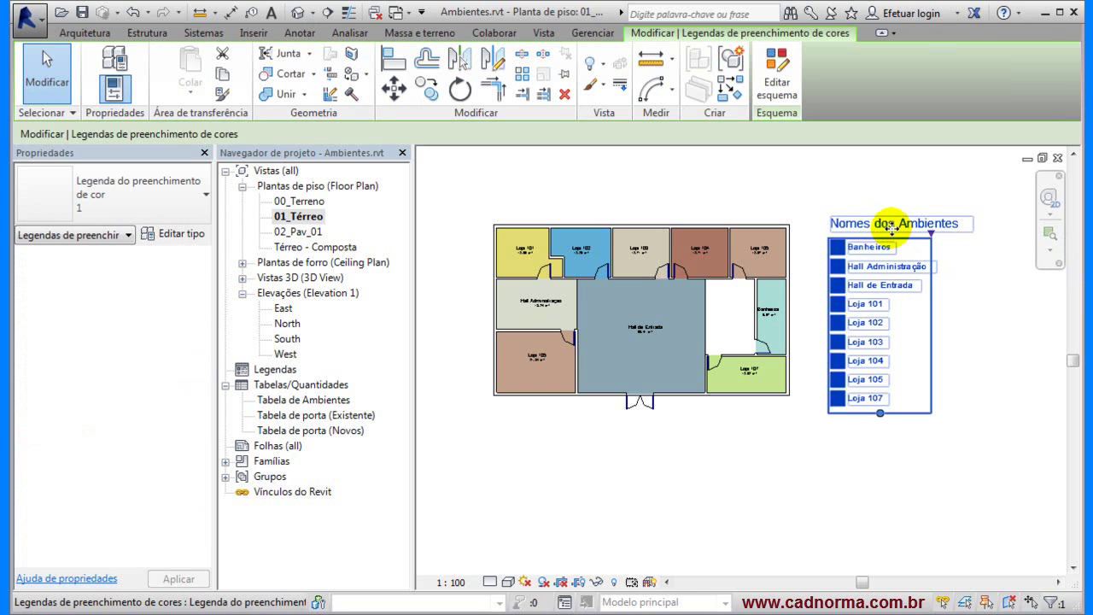
pyautogui.click(785, 85)
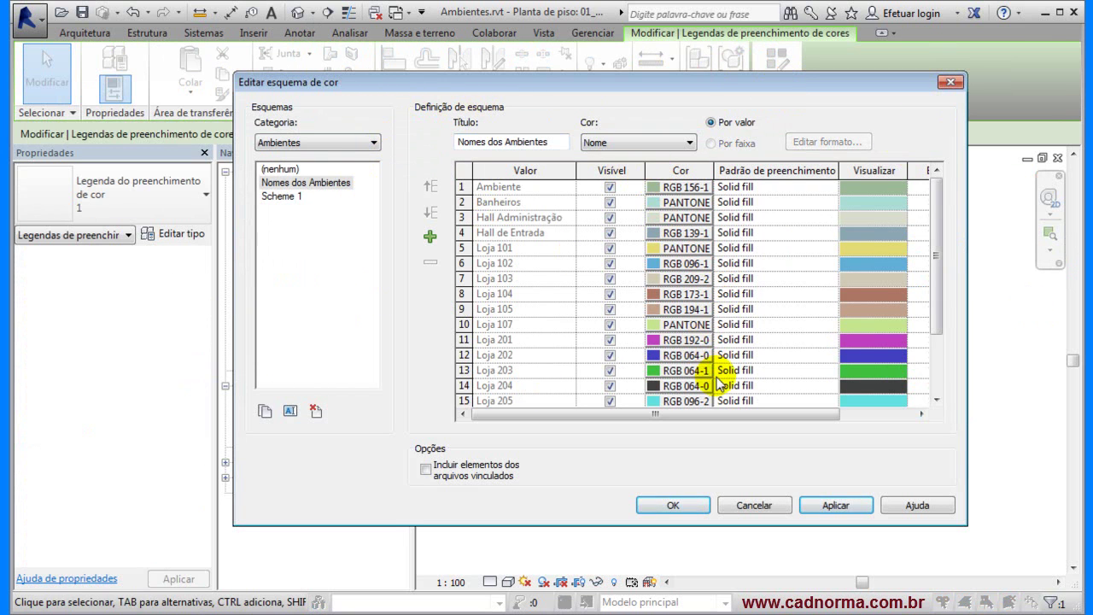
pyautogui.click(768, 505)
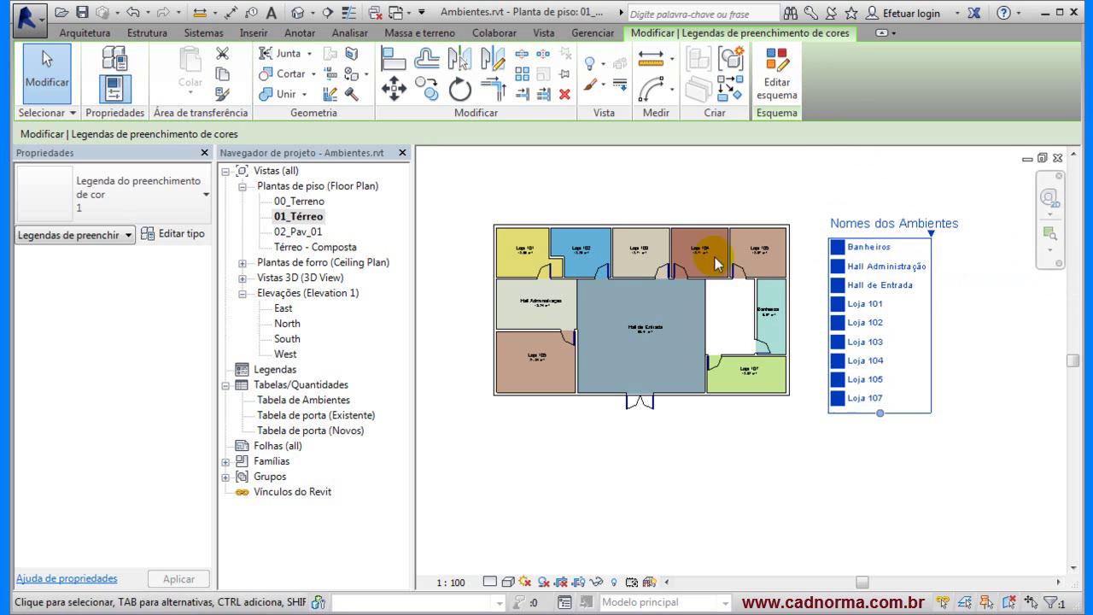
# Step: Turn off the legend's title display in its type properties, apply it, and turn the title back on
pyautogui.click(178, 233)
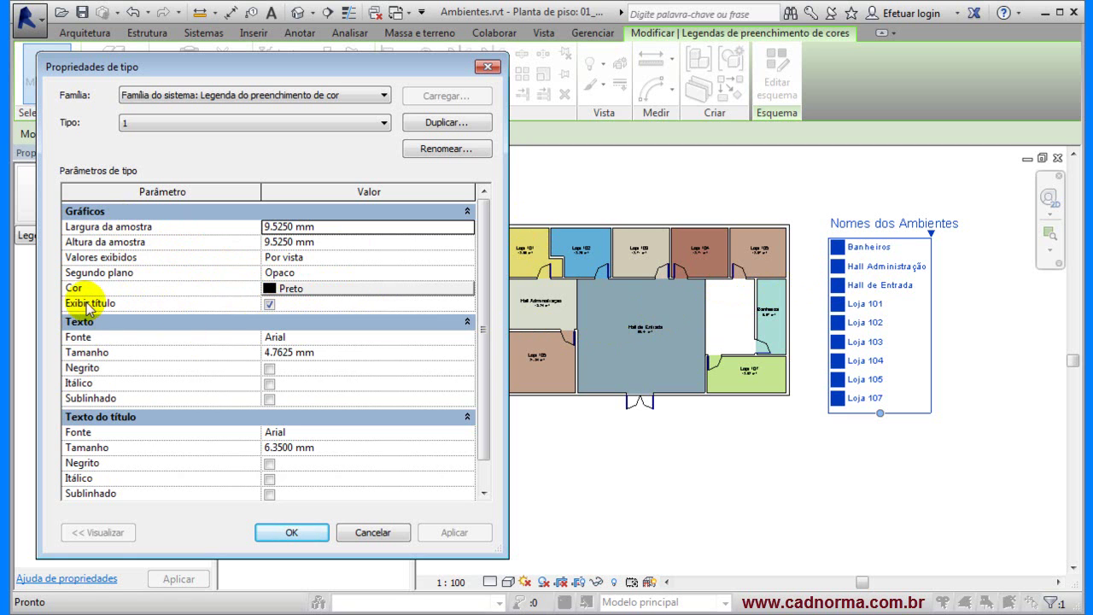
pyautogui.click(270, 305)
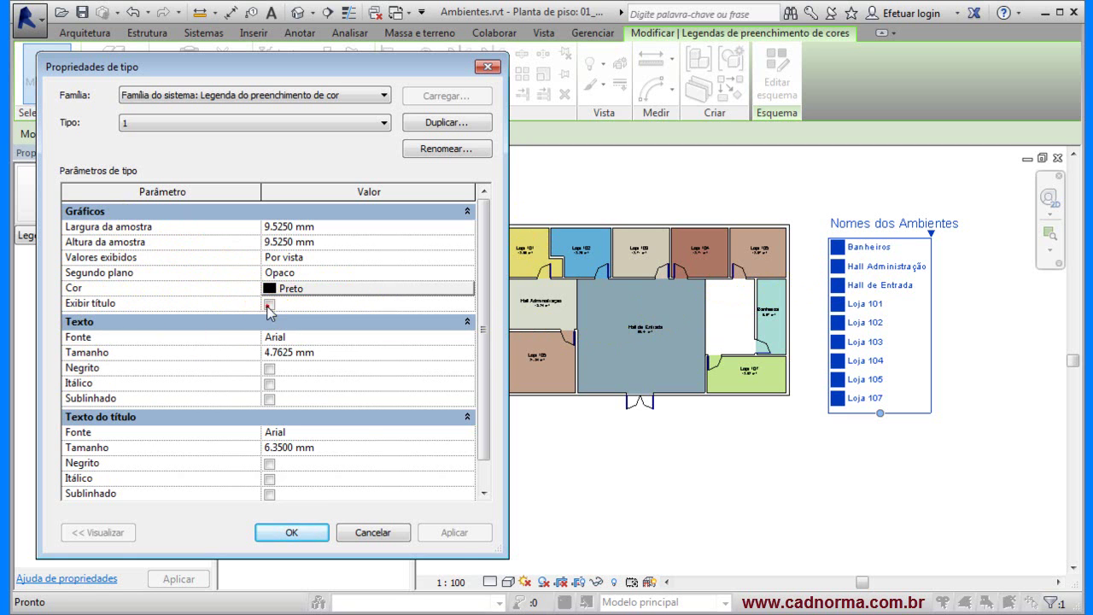
pyautogui.click(453, 532)
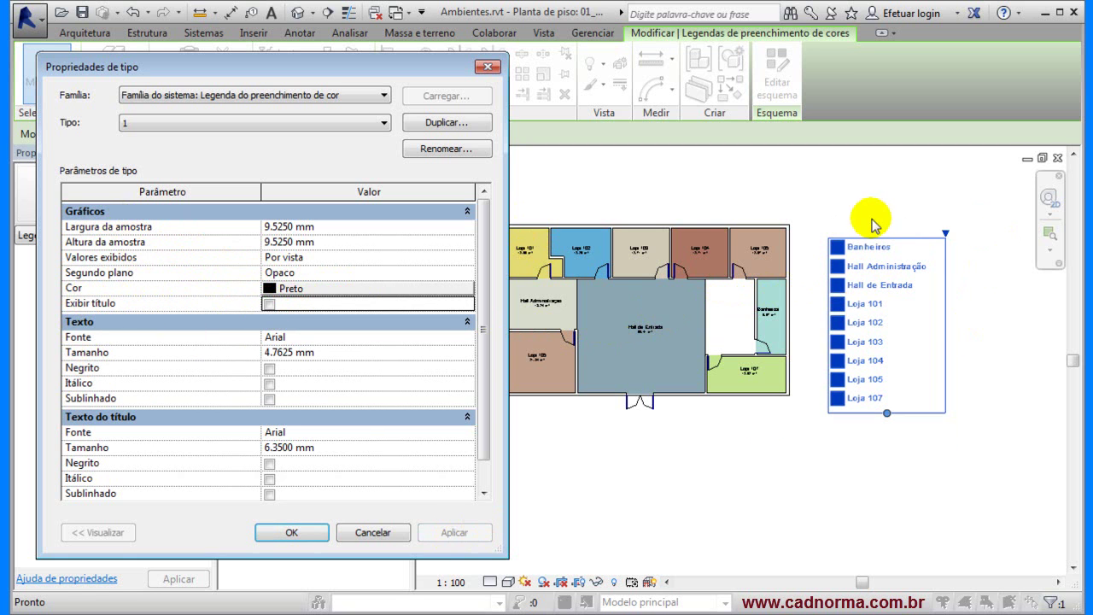
pyautogui.click(268, 305)
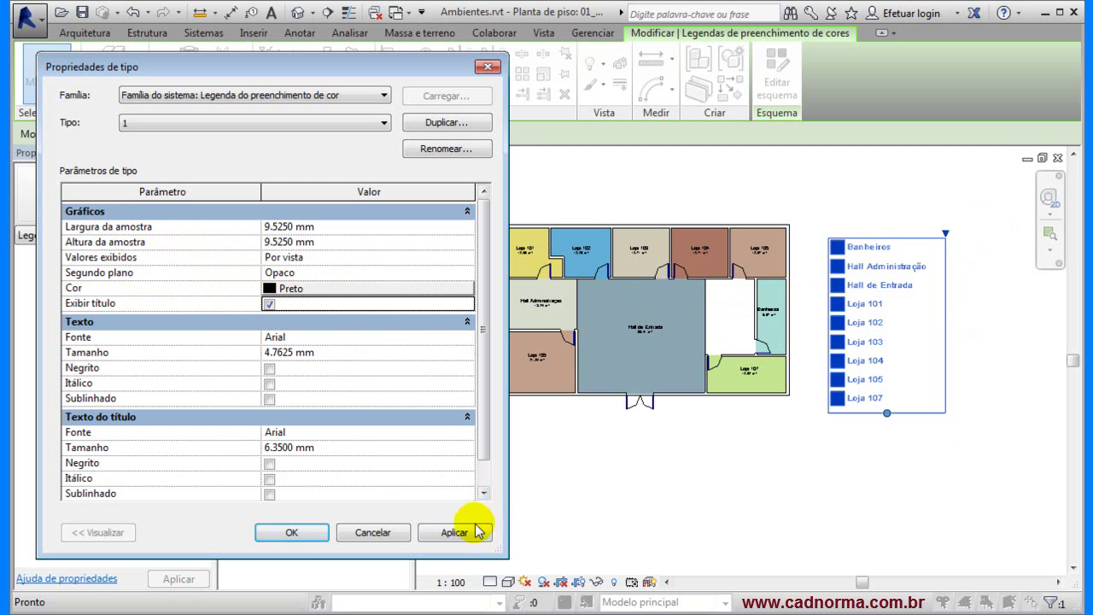
pyautogui.click(455, 532)
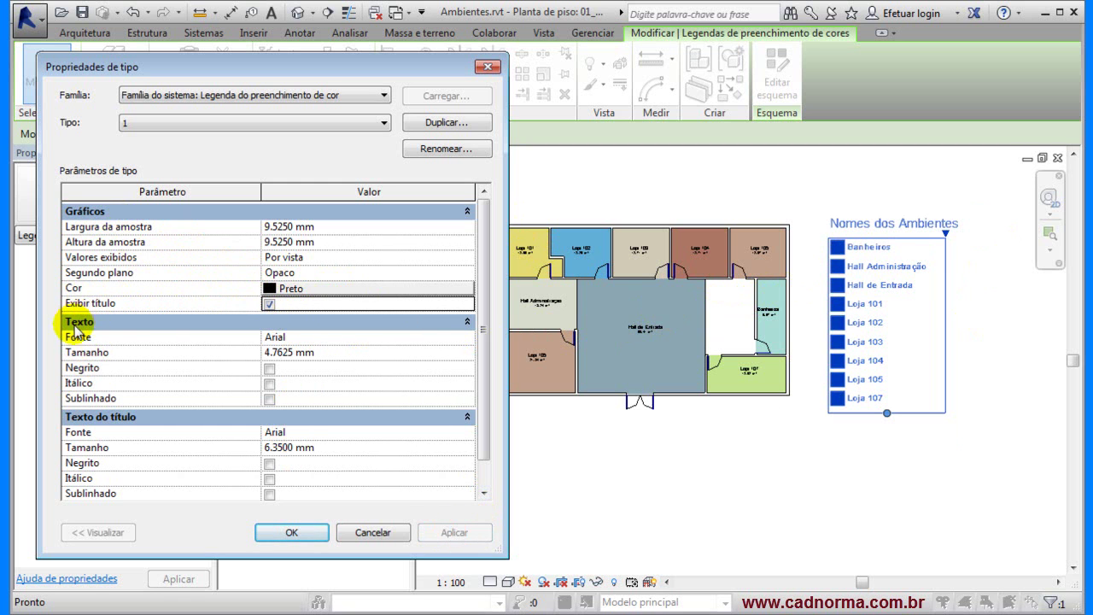
# Step: Set the legend's text size to 3.5 mm and its title text size to 2.5 mm, and apply the changes
pyautogui.click(302, 338)
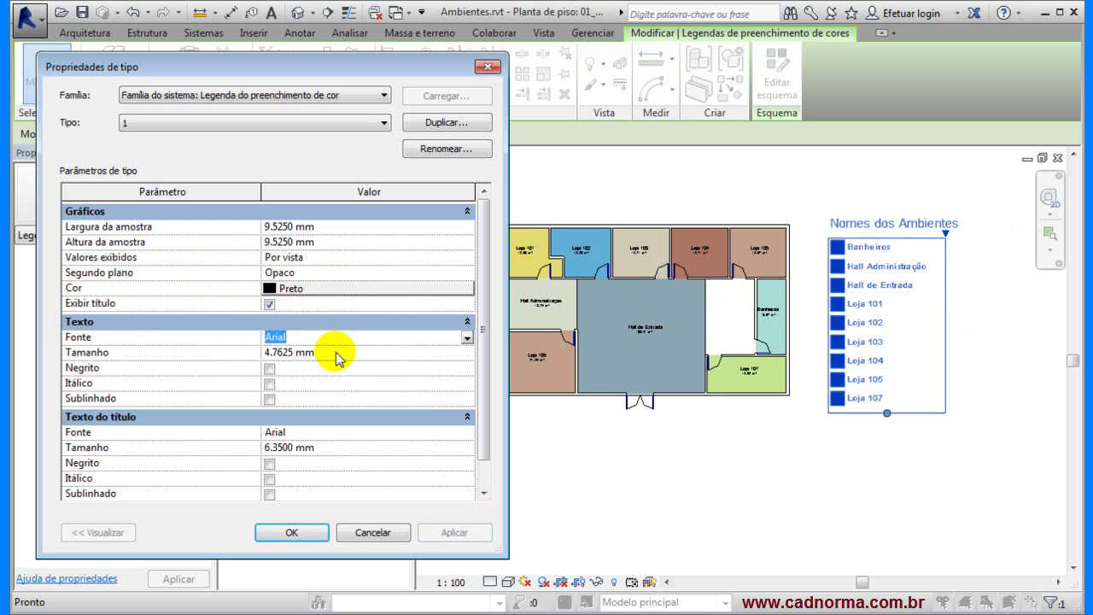
pyautogui.click(339, 354)
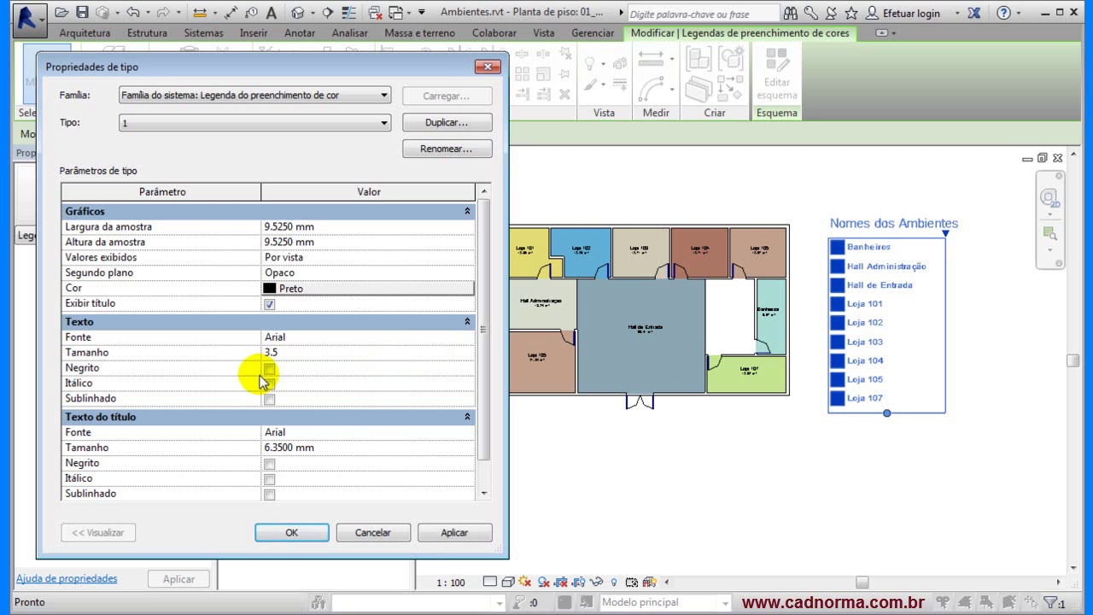
pyautogui.click(333, 449)
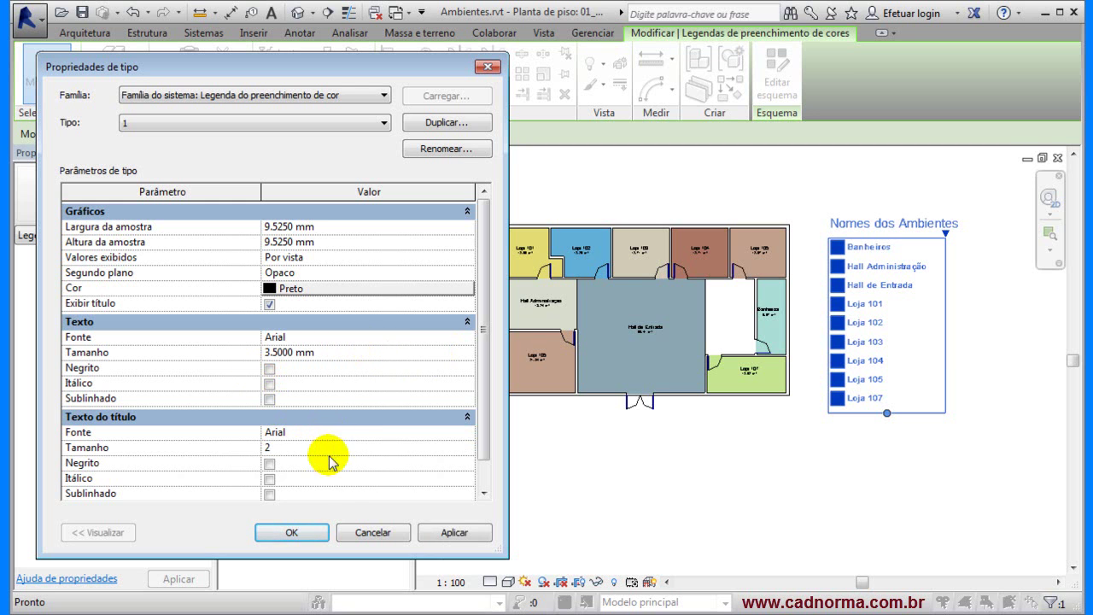
pyautogui.click(451, 530)
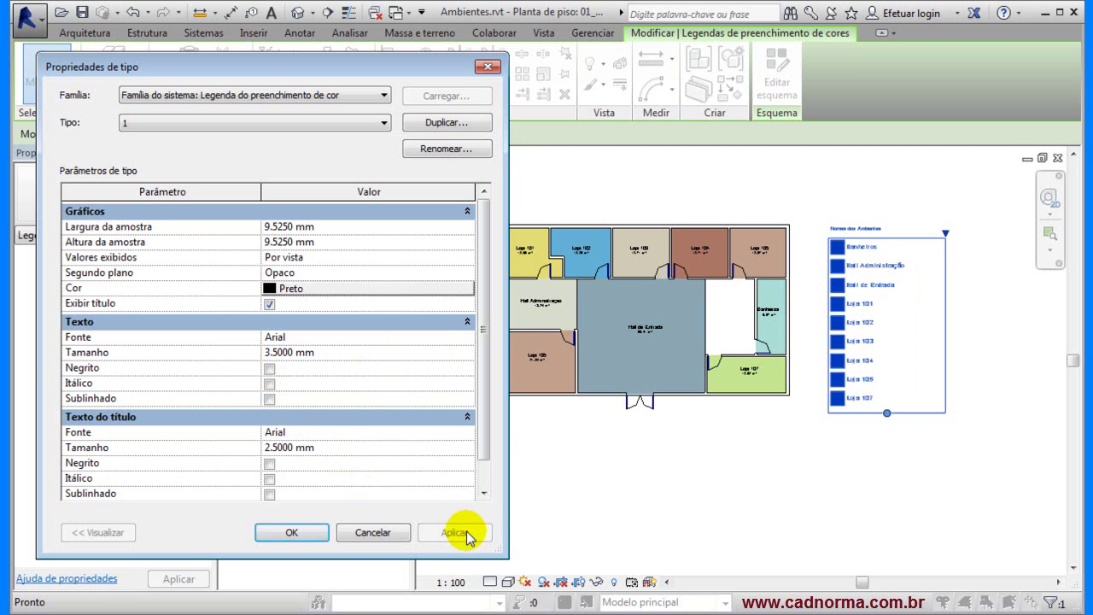
# Step: Set the legend's colour swatch width and height to 5 mm each
pyautogui.scroll(-1, 479, 452)
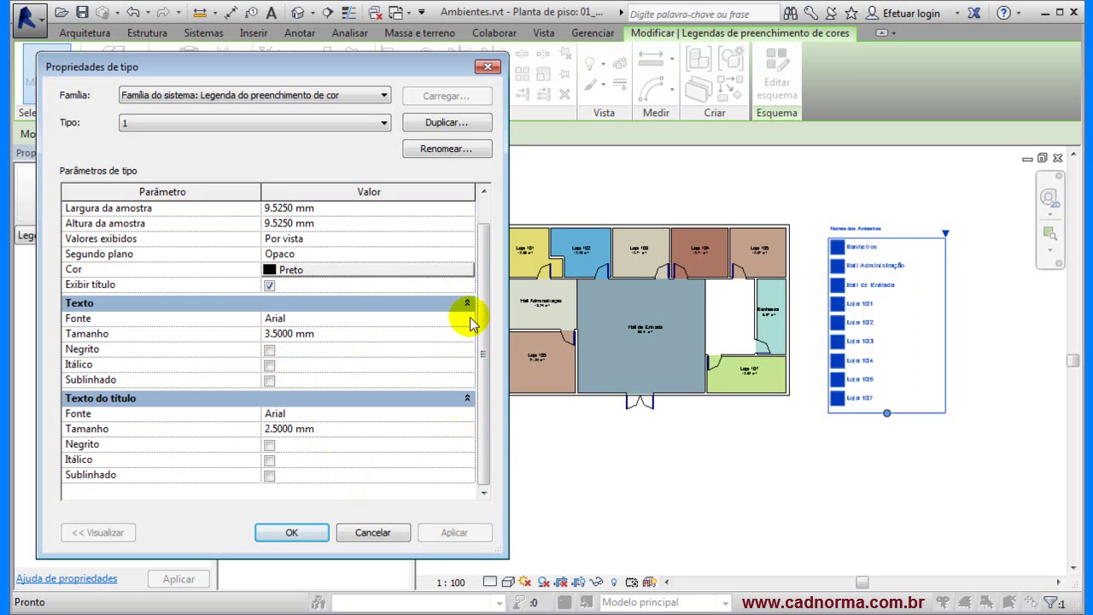
pyautogui.scroll(1, 483, 264)
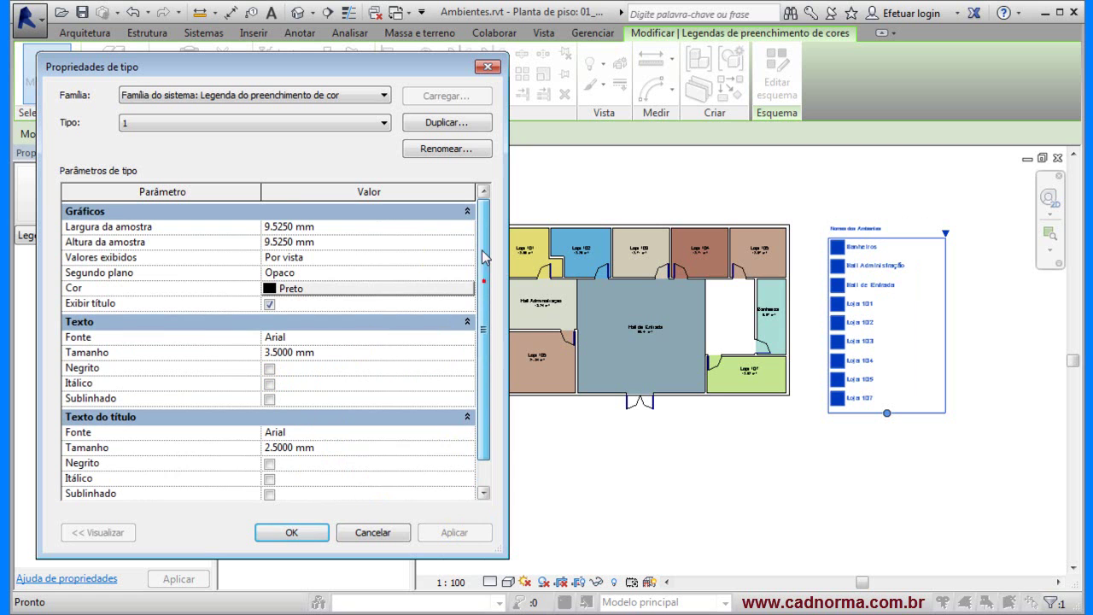
pyautogui.click(334, 224)
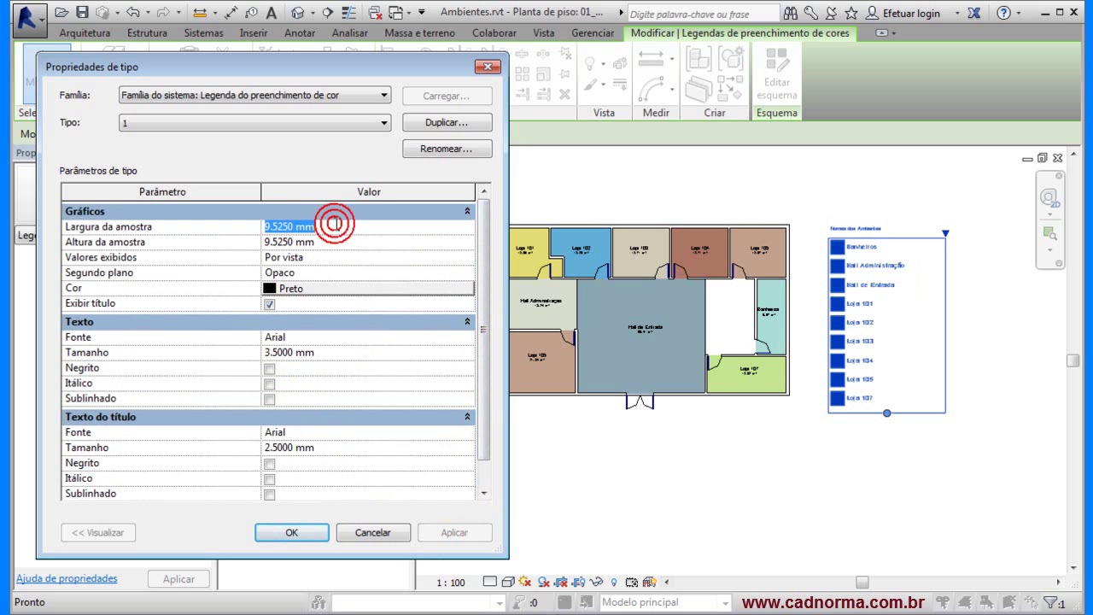
pyautogui.write('5')
pyautogui.click(329, 241)
pyautogui.write('5')
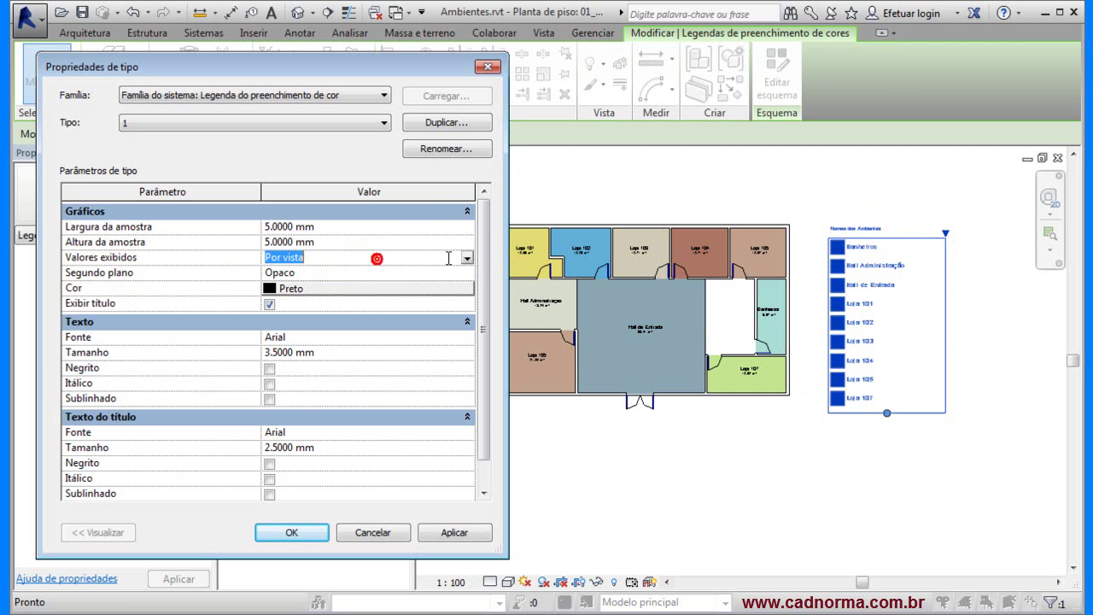
# Step: Set the legend's displayed values to Todas and apply the type properties
pyautogui.click(467, 258)
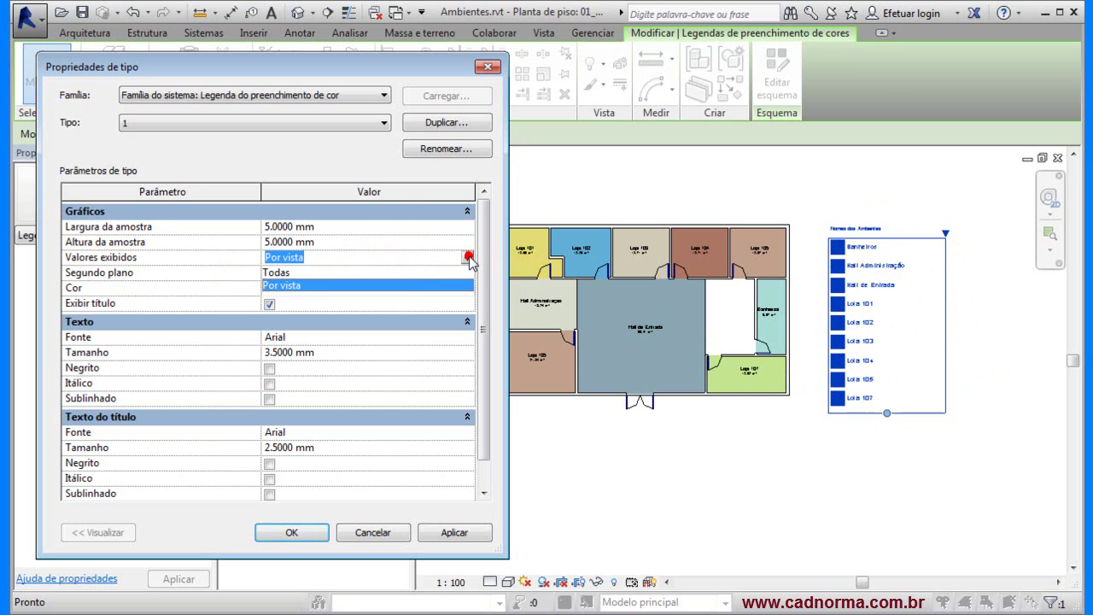
pyautogui.click(291, 273)
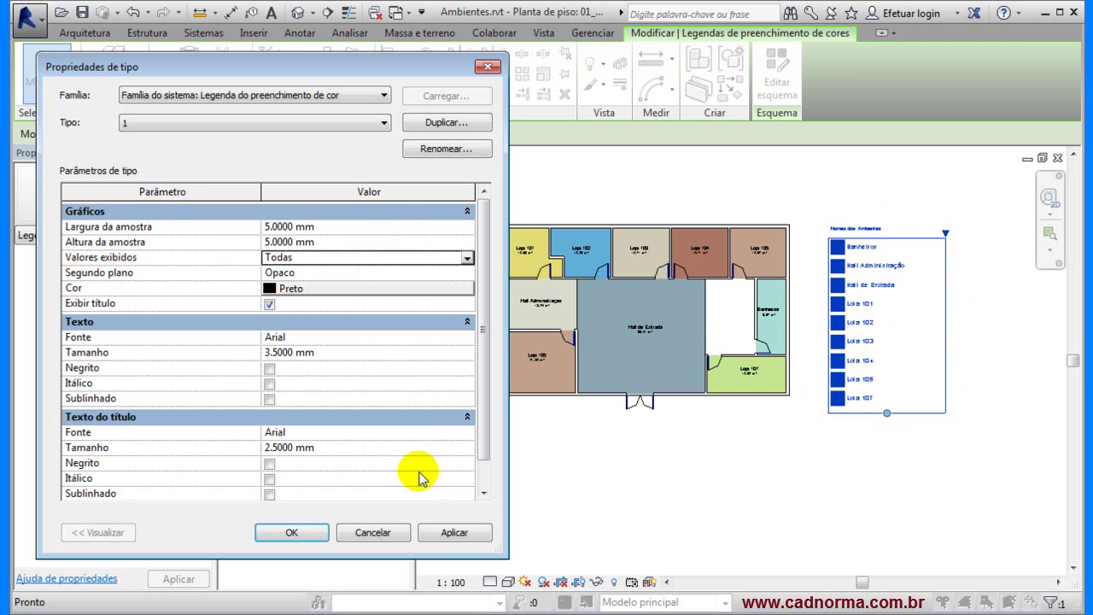
pyautogui.click(453, 534)
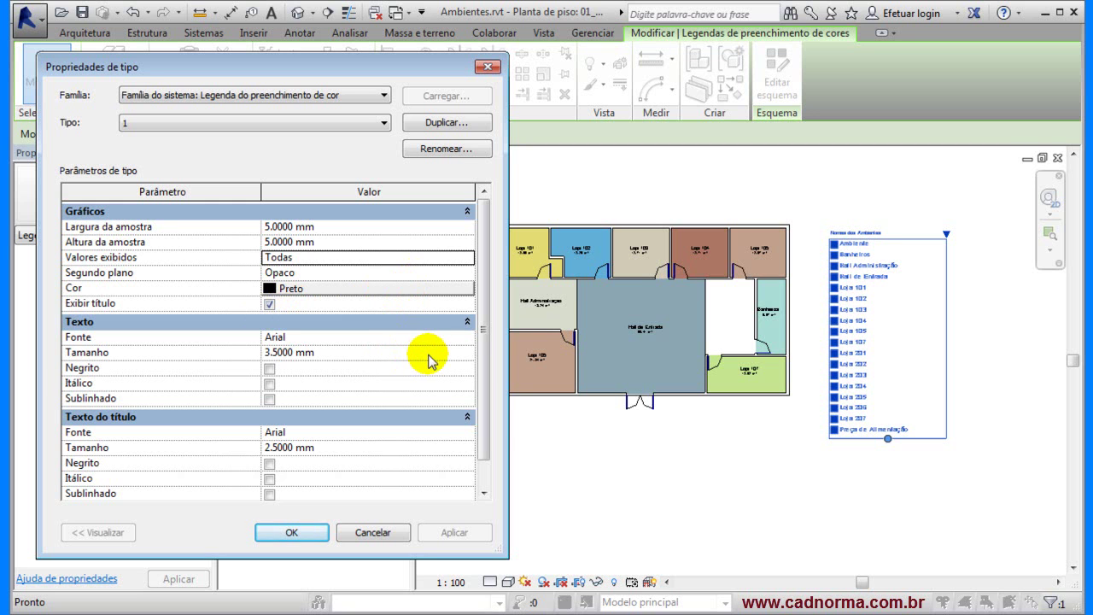
# Step: Set the legend's displayed values back to Por vista, apply the type properties, close them and deselect the legend
pyautogui.click(415, 255)
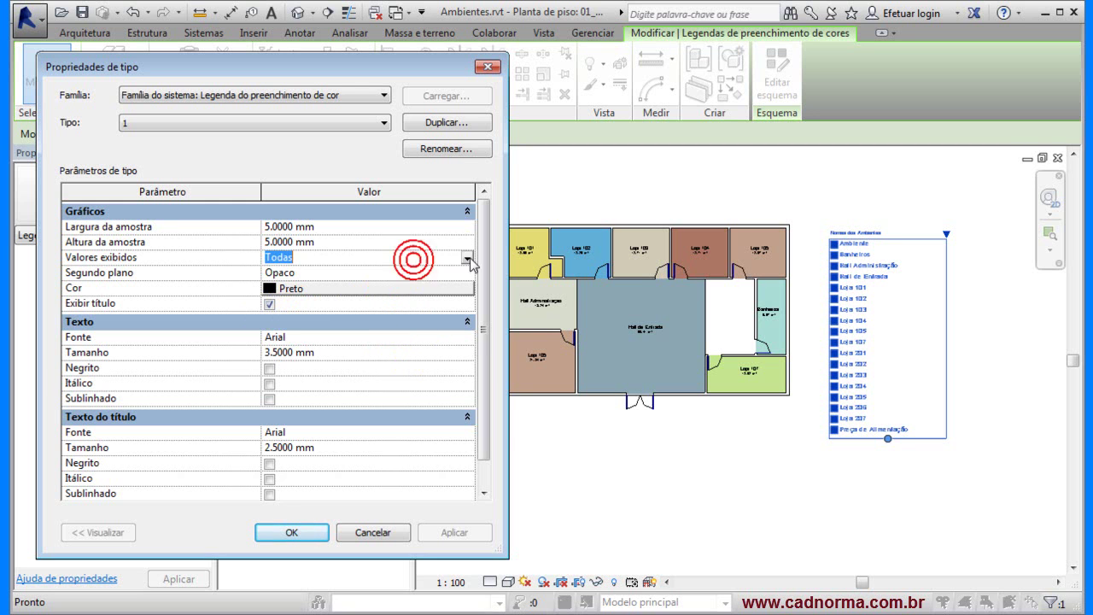
pyautogui.click(467, 255)
pyautogui.click(293, 286)
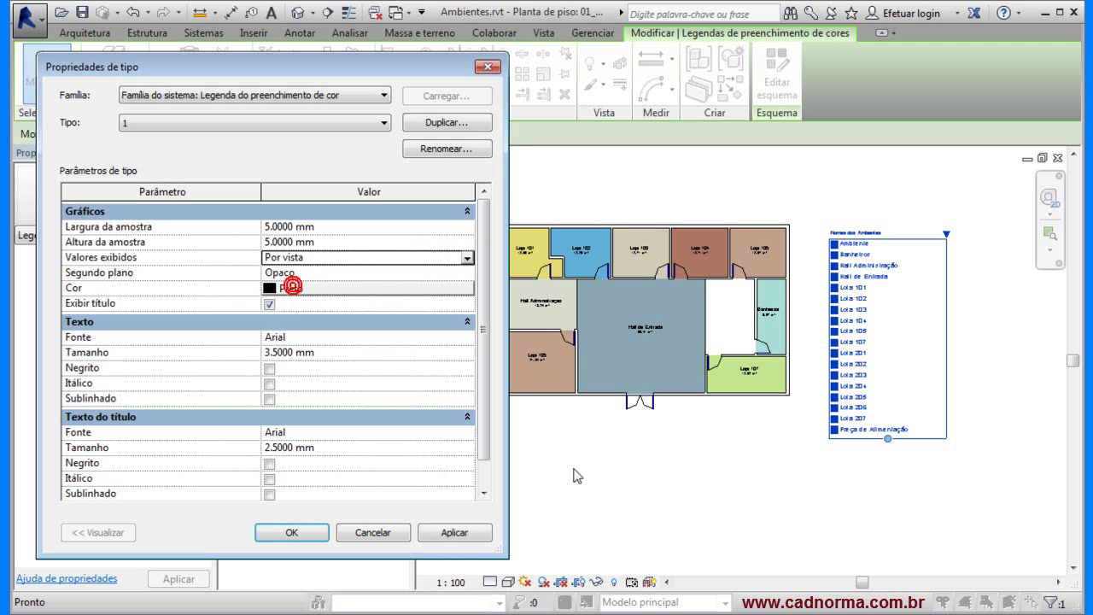
pyautogui.click(454, 532)
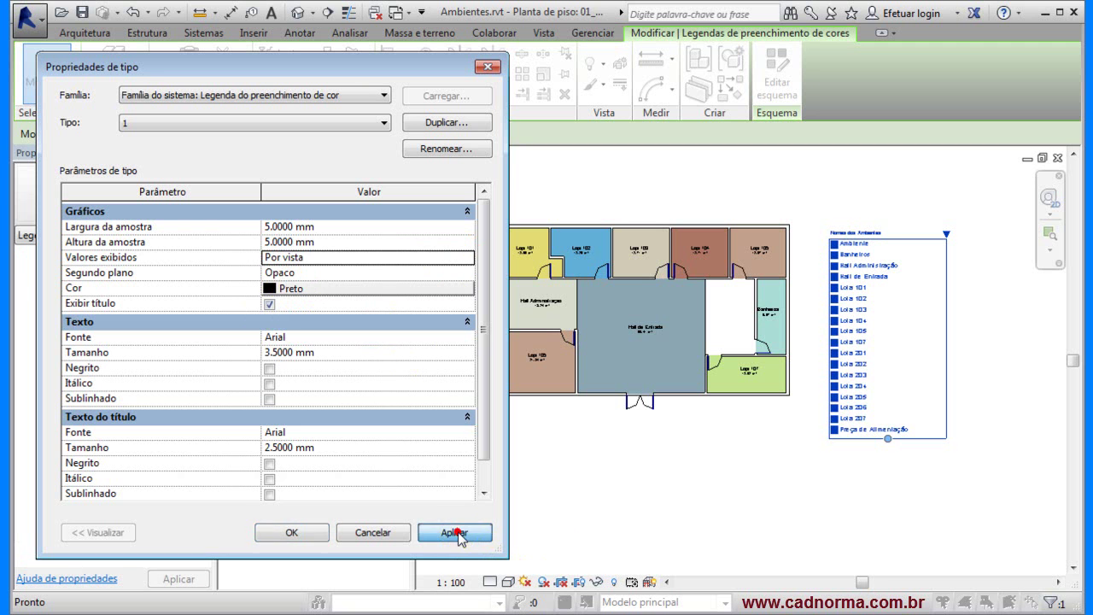
pyautogui.click(292, 532)
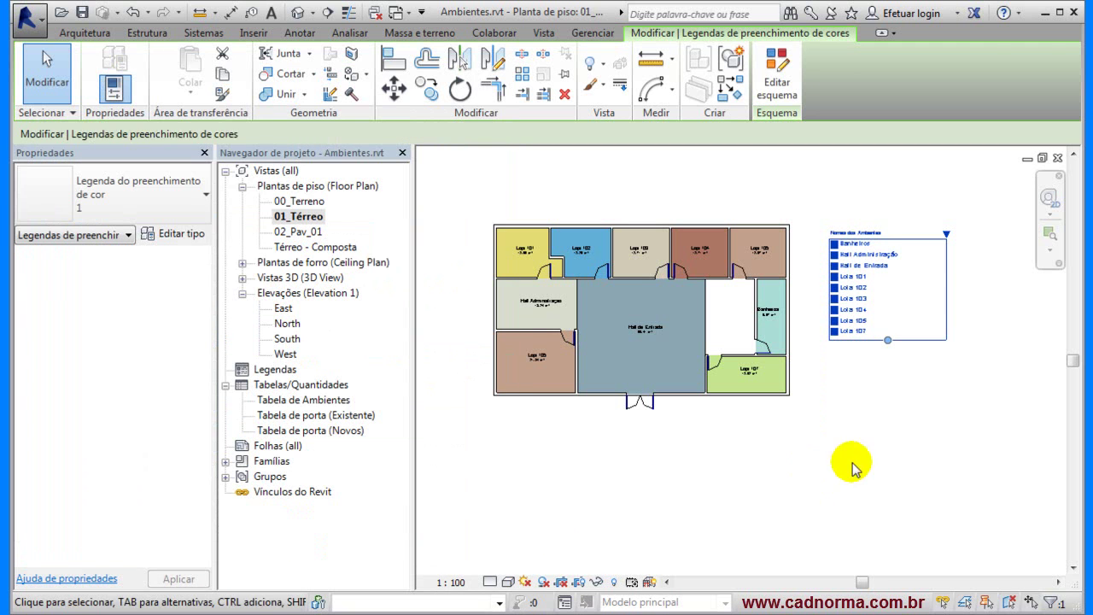
pyautogui.click(796, 455)
pyautogui.scroll(2, 888, 309)
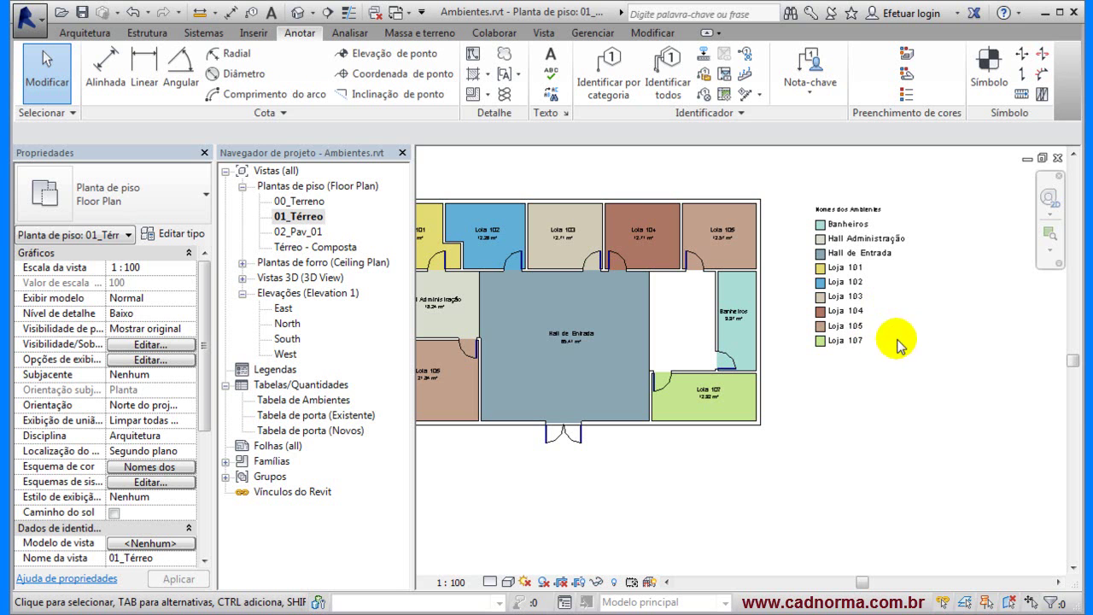
pyautogui.scroll(-1, 850, 382)
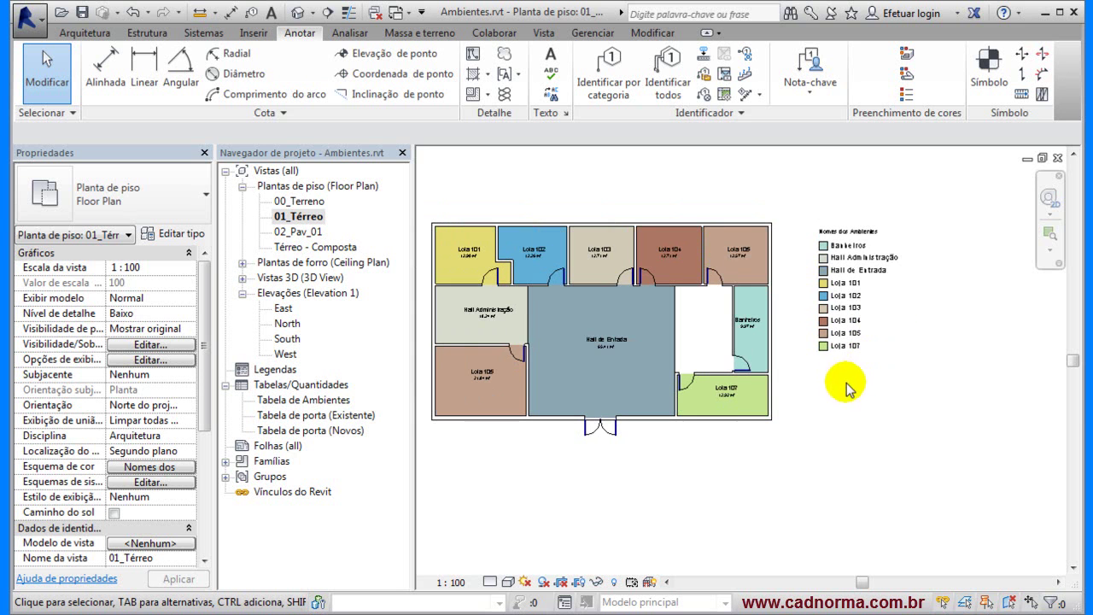
pyautogui.moveTo(615, 373); pyautogui.dragTo(641, 382, button='middle')
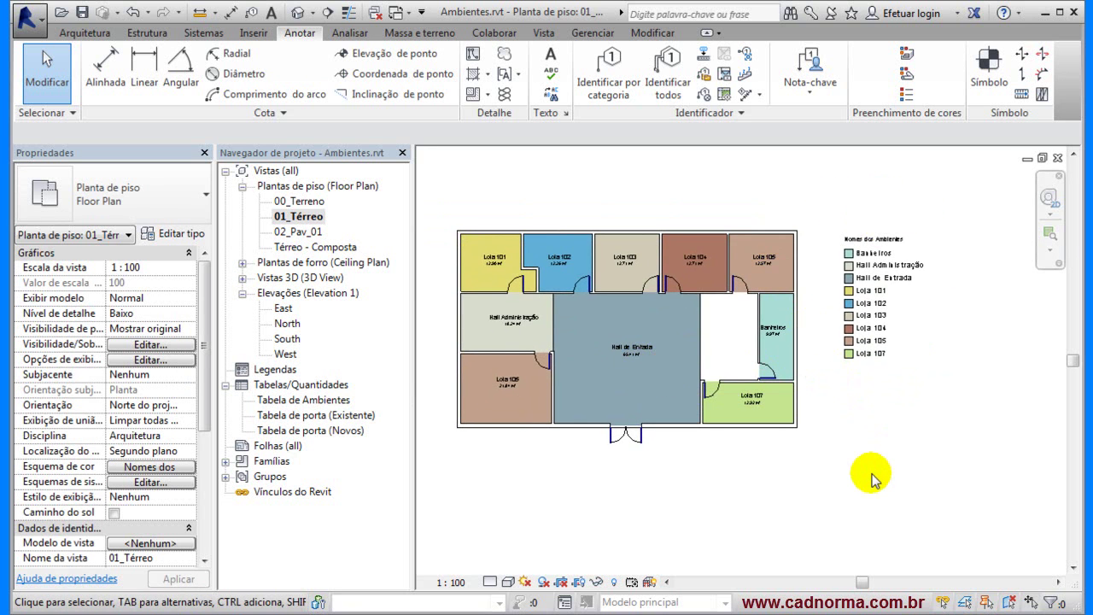
pyautogui.click(90, 32)
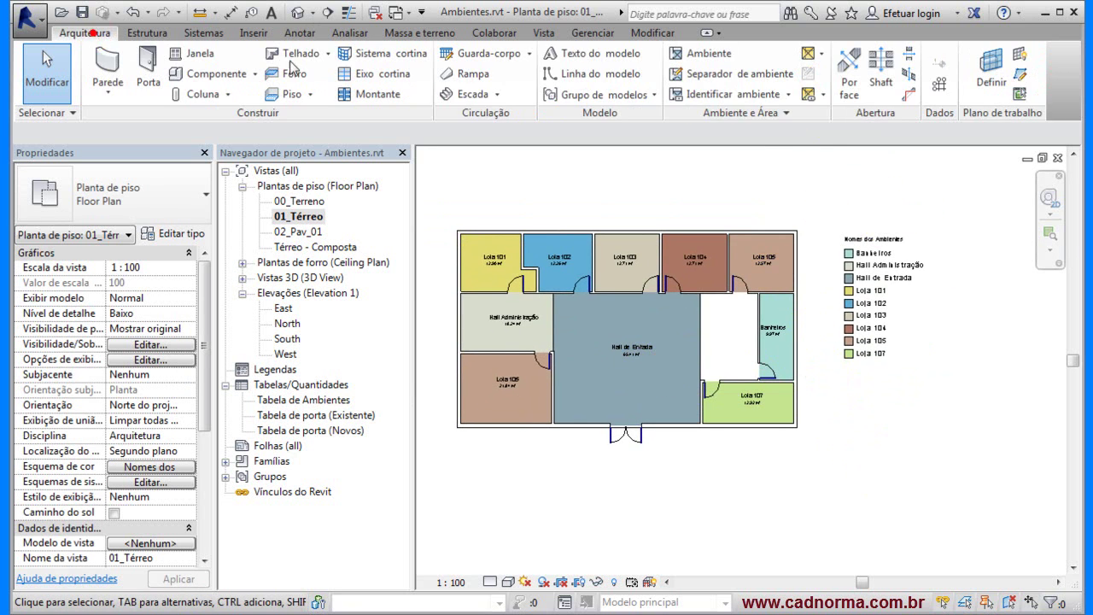
pyautogui.click(768, 115)
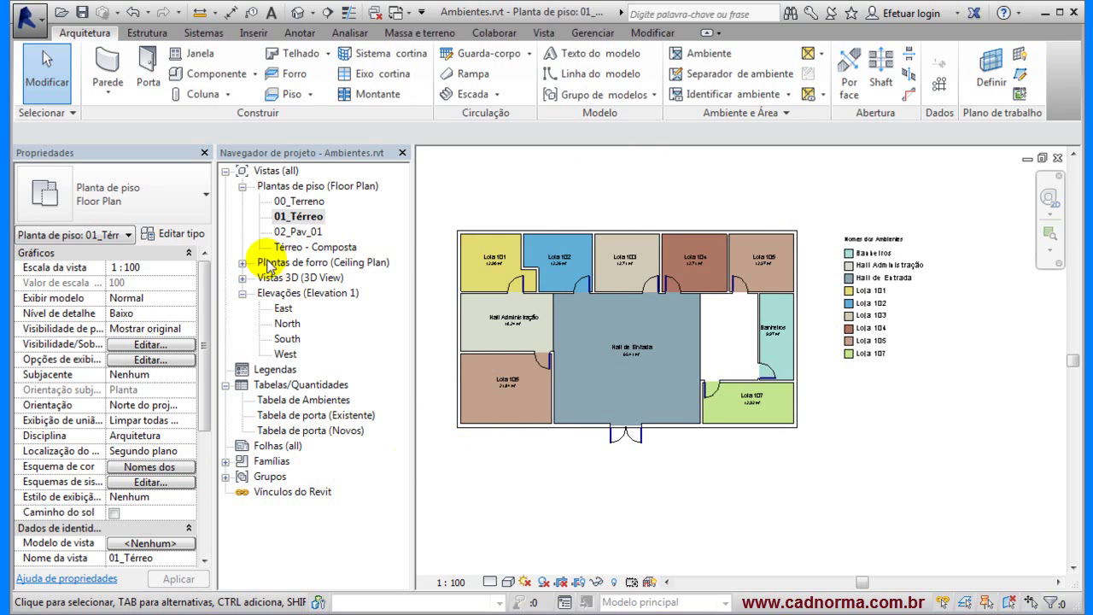
pyautogui.click(307, 224)
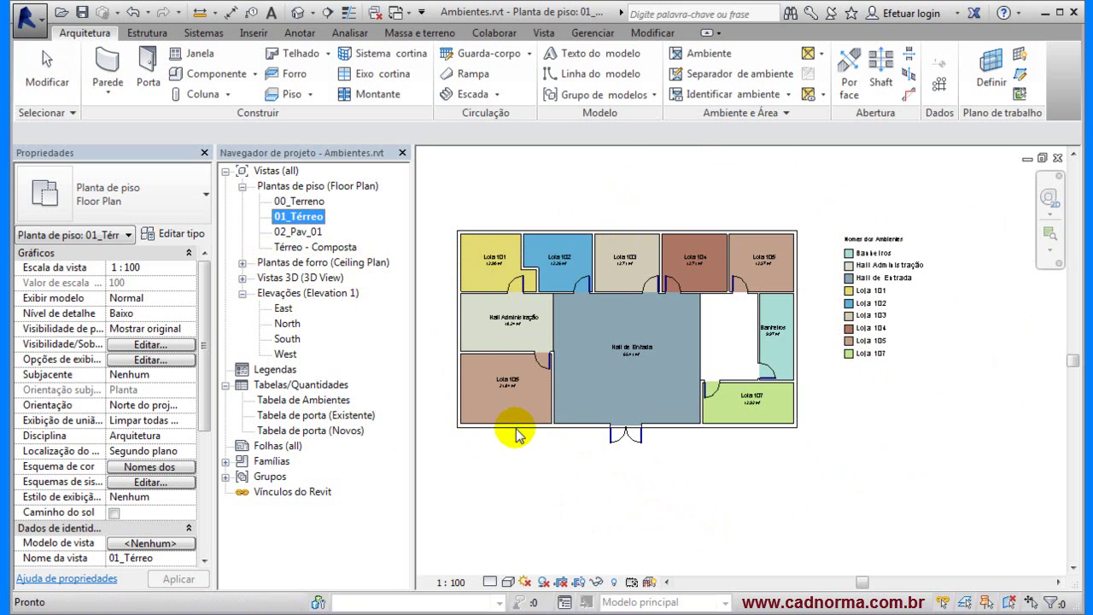
# Step: Open the 02_Pav_01 floor plan view
pyautogui.click(303, 231)
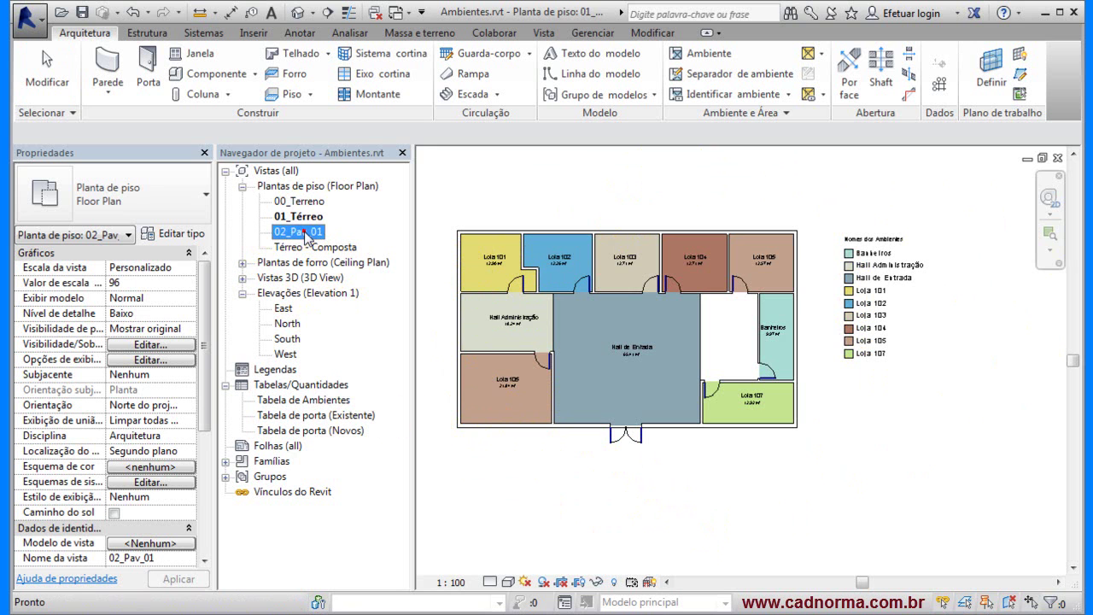
pyautogui.doubleClick(303, 231)
pyautogui.moveTo(653, 353); pyautogui.dragTo(616, 363, button='middle')
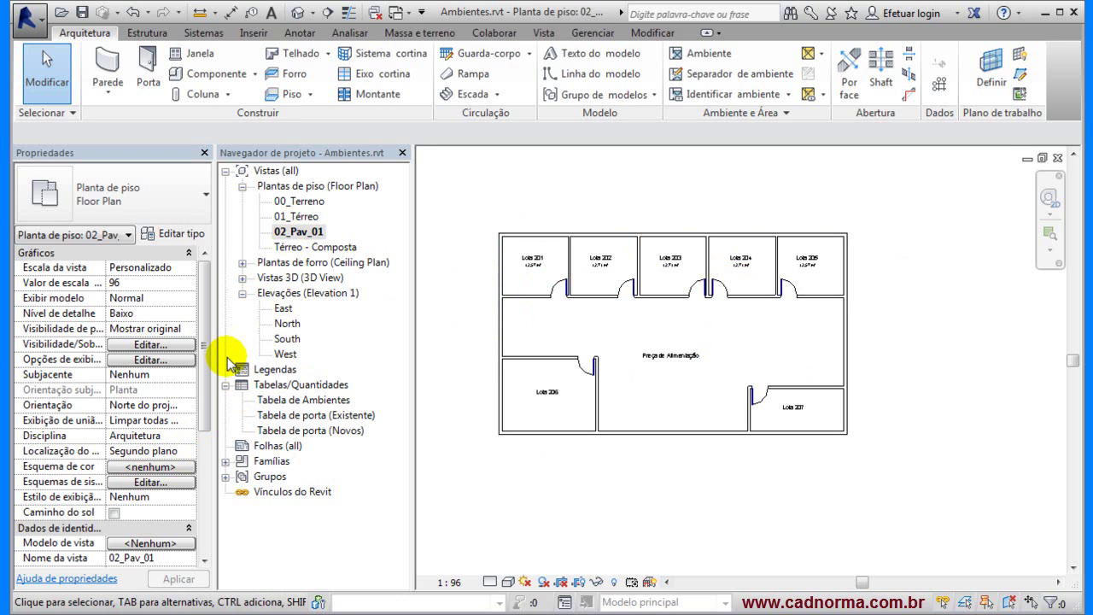
# Step: Assign the Ambientes colour scheme "Nomes dos Ambientes" to the 02_Pav_01 floor plan view
pyautogui.click(151, 468)
pyautogui.click(373, 143)
pyautogui.click(342, 160)
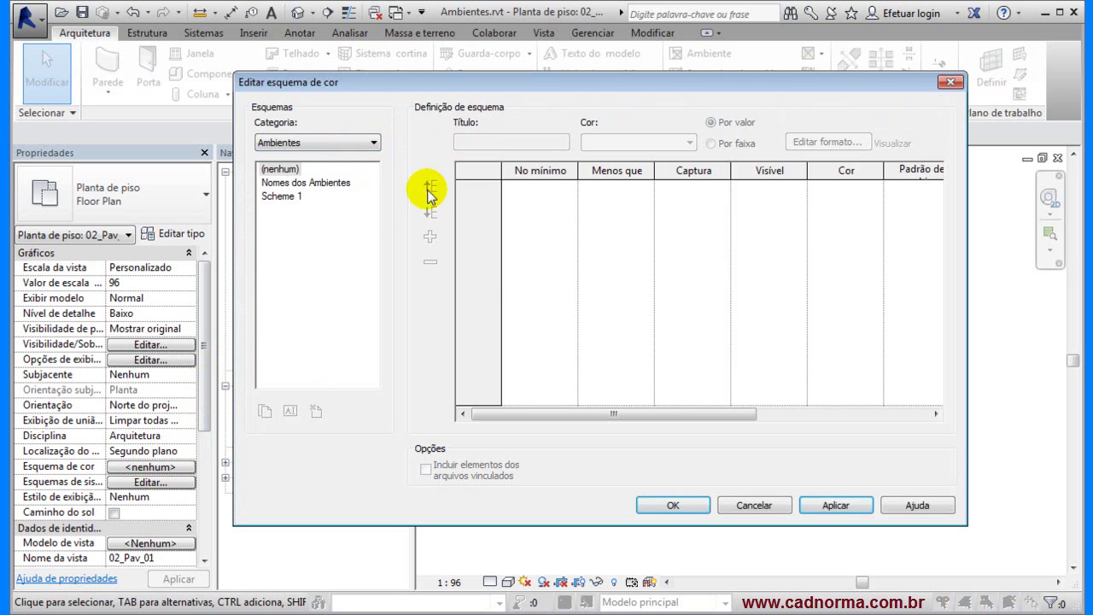
pyautogui.click(286, 182)
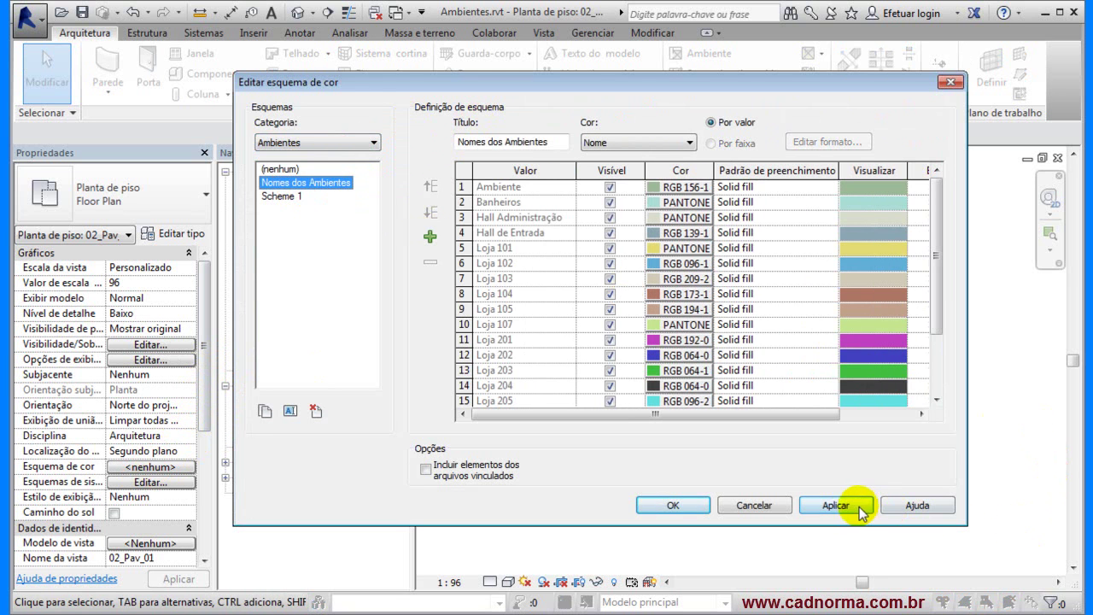
pyautogui.click(837, 506)
pyautogui.click(674, 505)
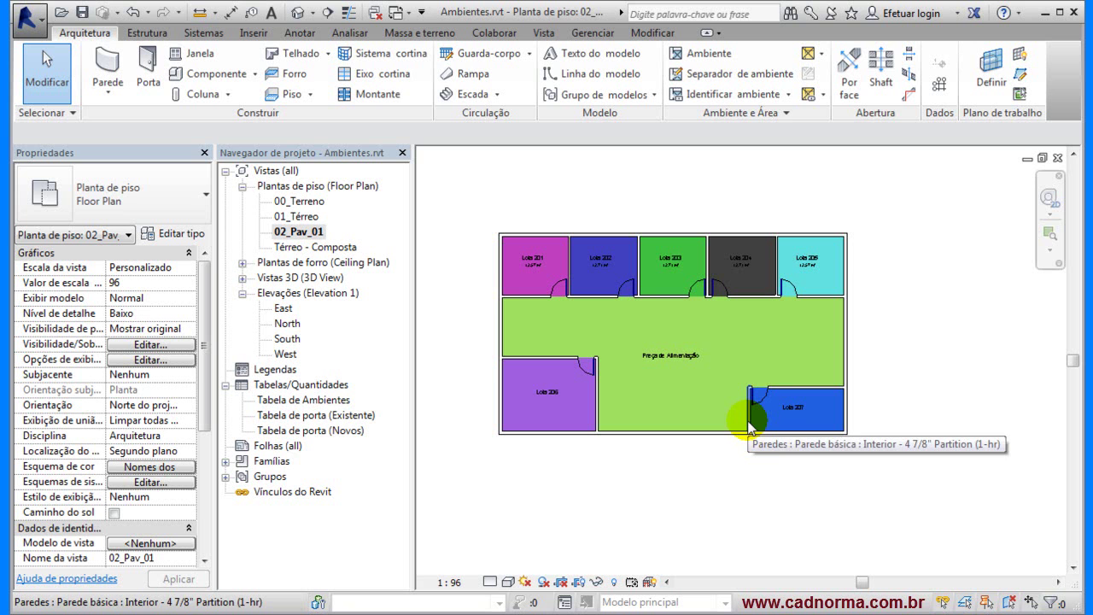
# Step: Place a colour fill legend beside the right side of the 02_Pav_01 plan and finish the command
pyautogui.click(300, 32)
pyautogui.click(906, 84)
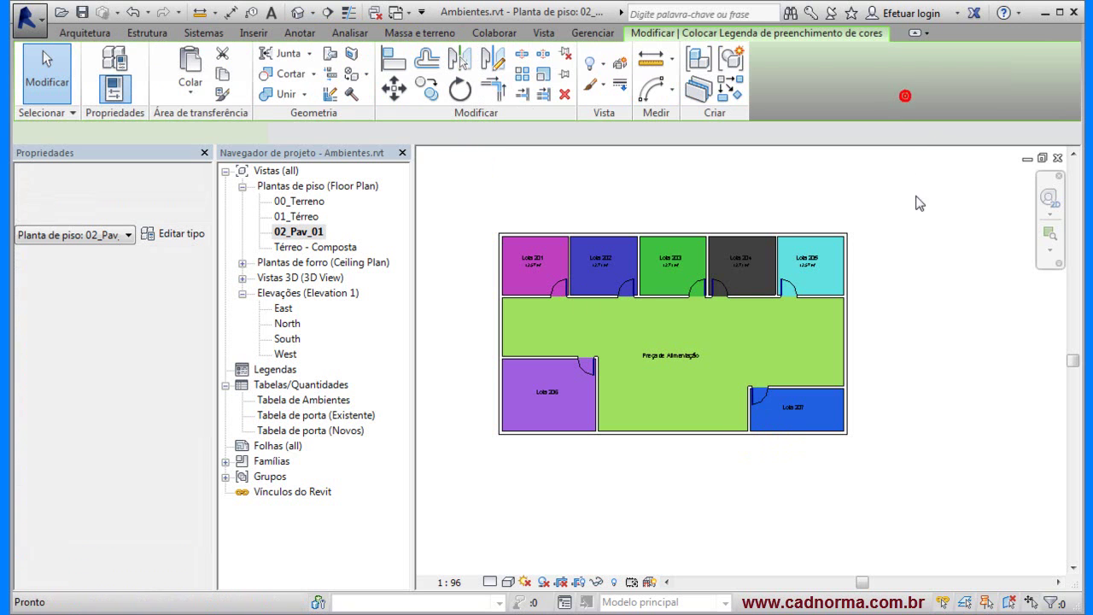
pyautogui.click(888, 271)
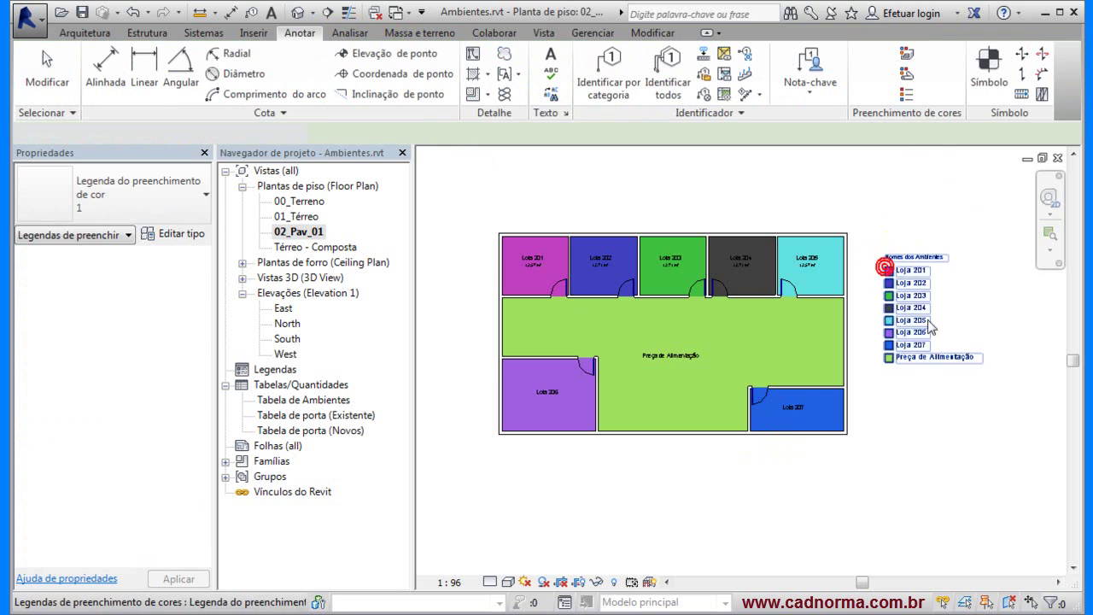
pyautogui.press('Escape')
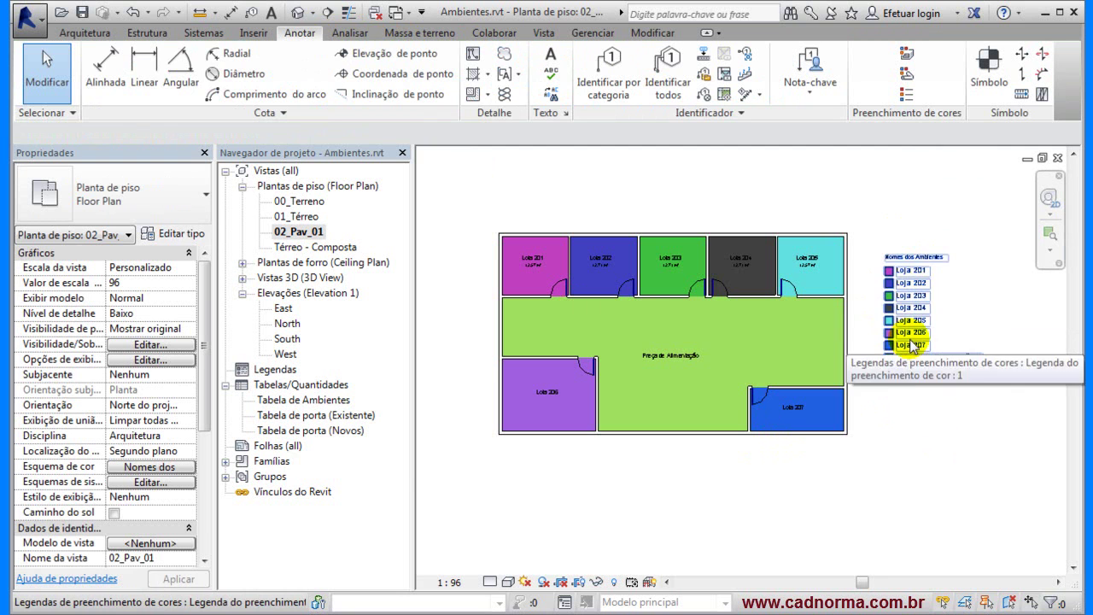
# Step: Correct the name in the large central room's tag to "Praça de Alimentação" and deselect the tag
pyautogui.scroll(4, 910, 366)
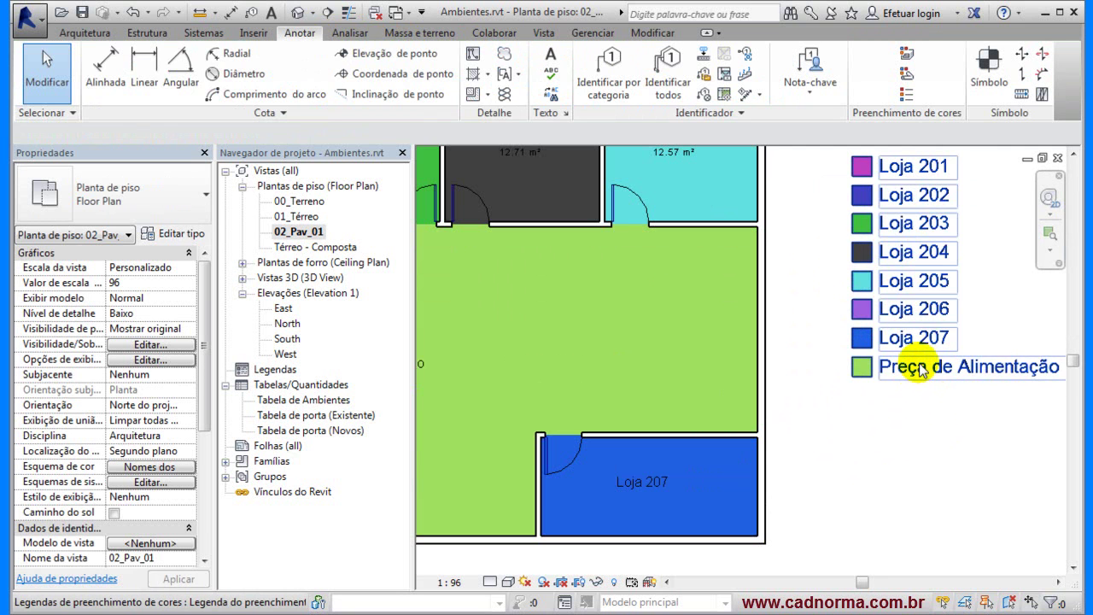
pyautogui.scroll(-2, 928, 378)
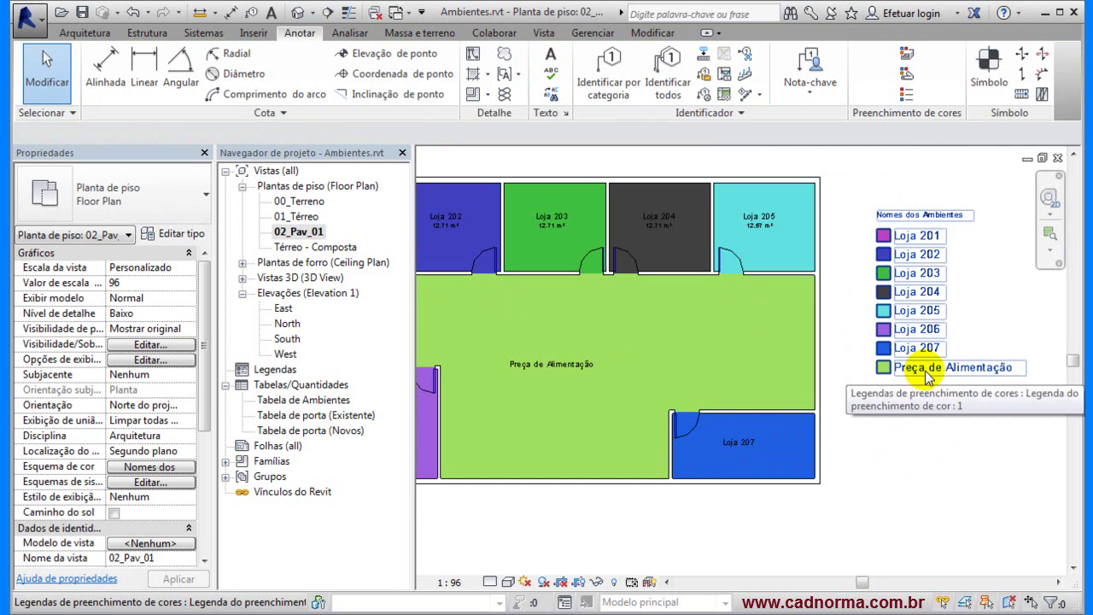
pyautogui.click(541, 364)
pyautogui.click(517, 367)
pyautogui.click(522, 357)
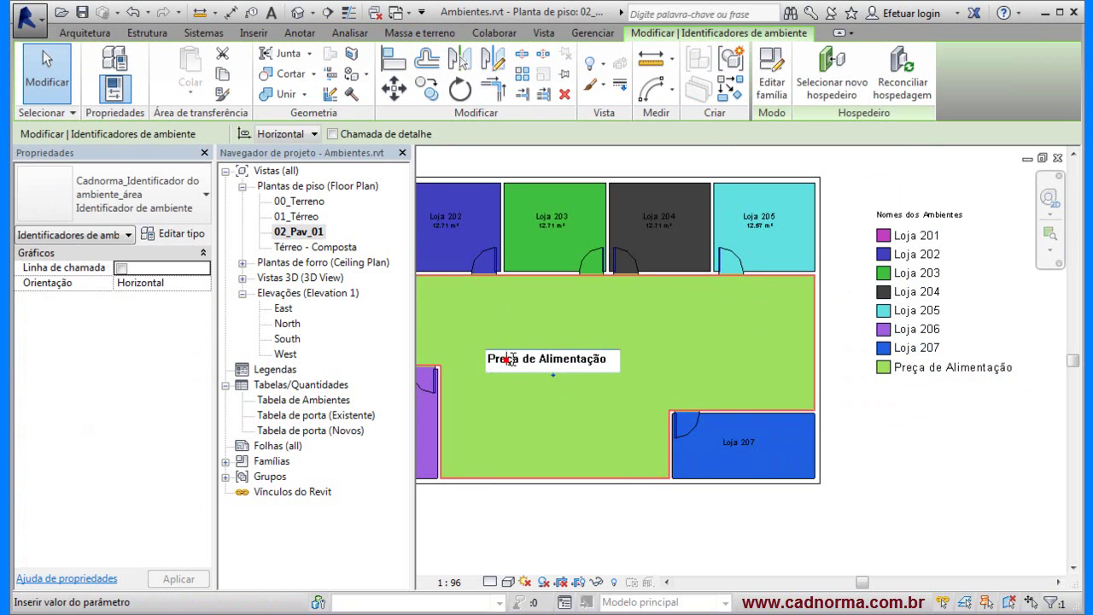
pyautogui.press('BackSpace')
pyautogui.write('a')
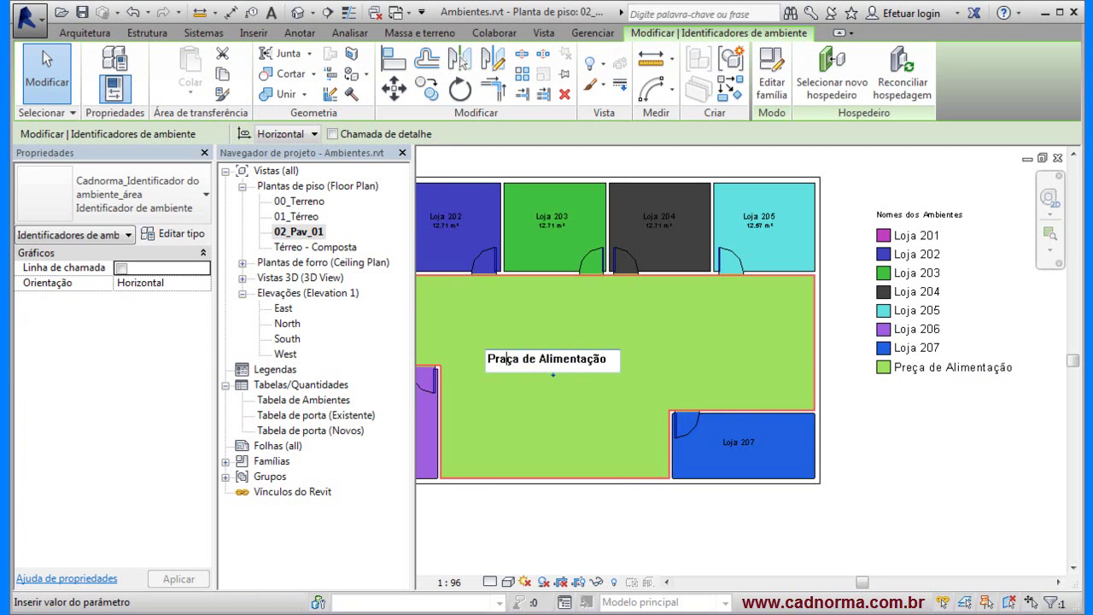
pyautogui.click(892, 427)
pyautogui.scroll(-3, 897, 433)
pyautogui.click(904, 432)
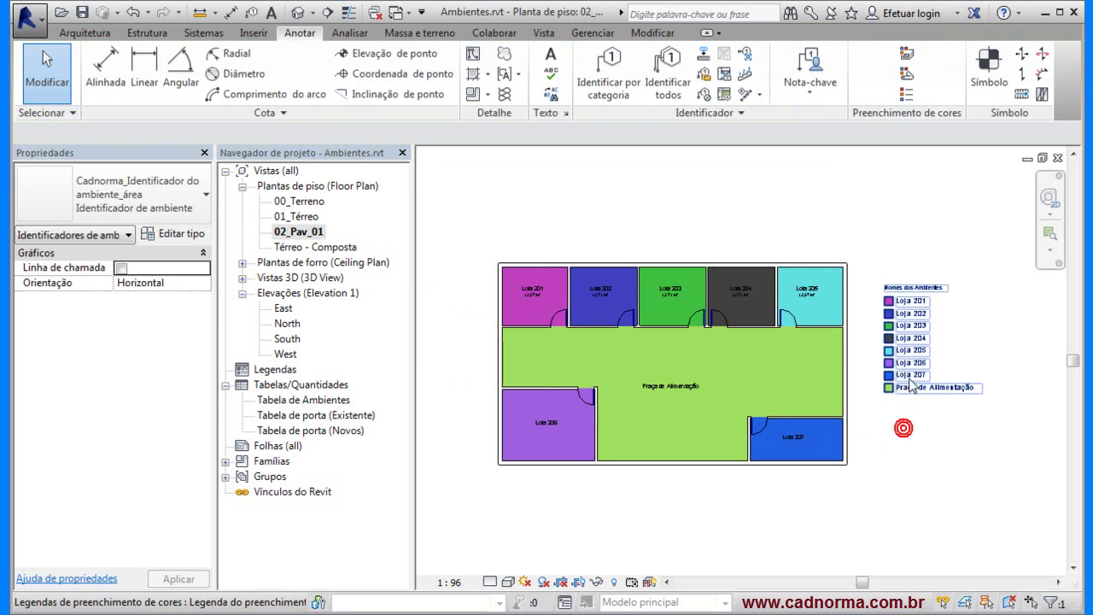
# Step: Examine the 02_Pav_01 colour fill legend's type properties, available types and type duplication option, then close them and deselect the legend
pyautogui.click(905, 367)
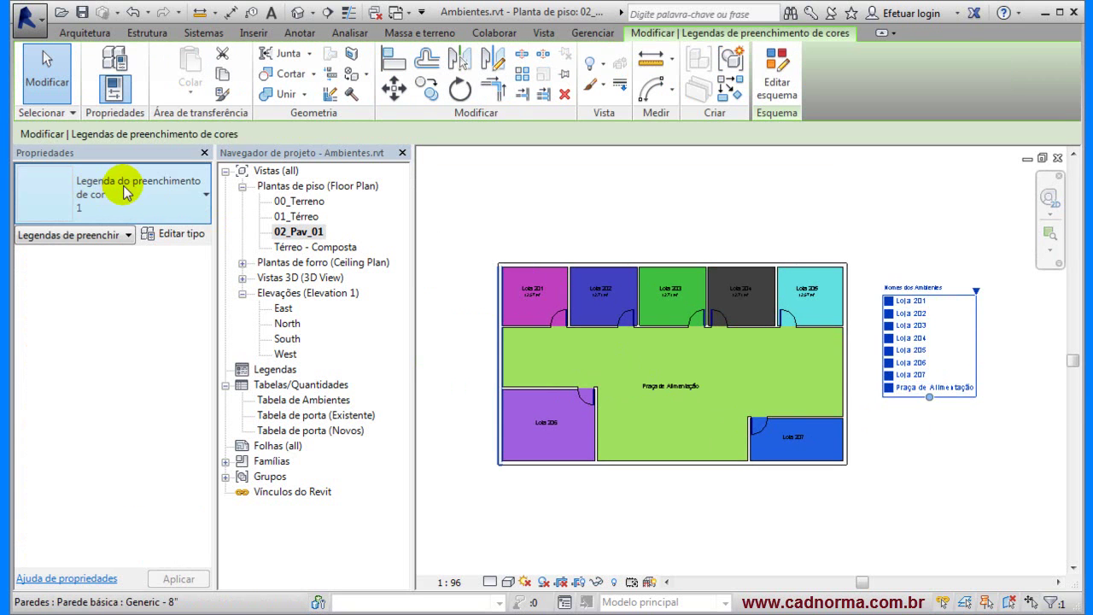
pyautogui.click(181, 233)
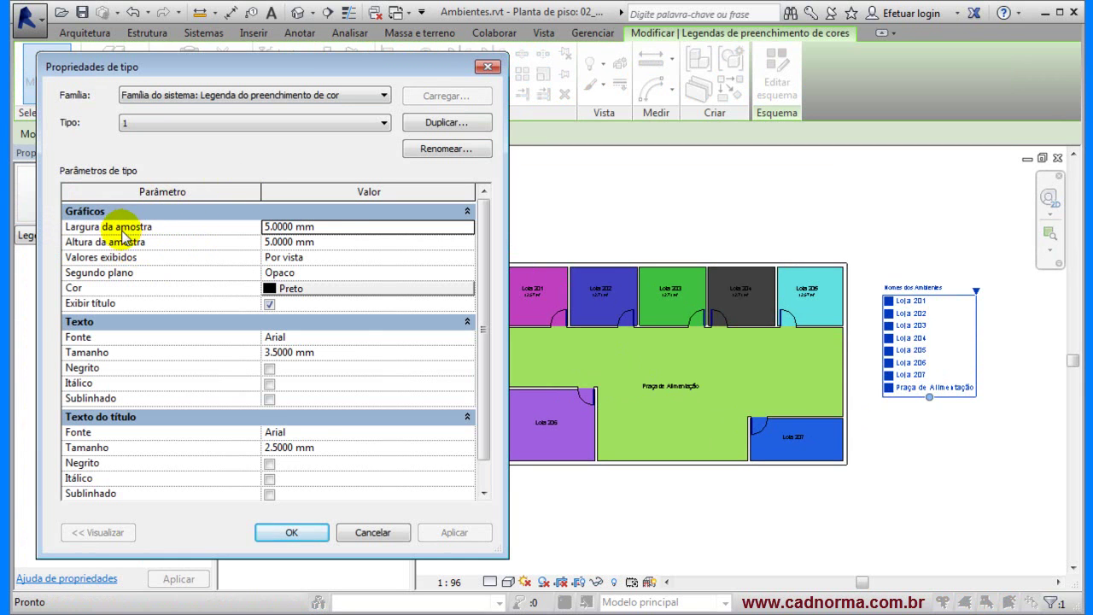
pyautogui.click(383, 122)
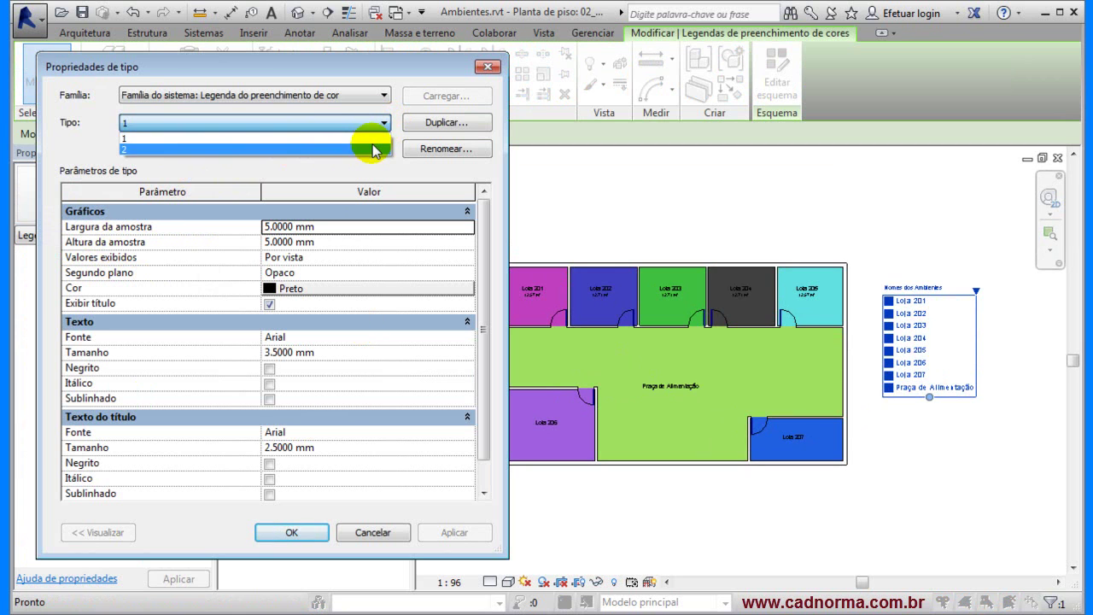
pyautogui.click(385, 123)
pyautogui.click(449, 124)
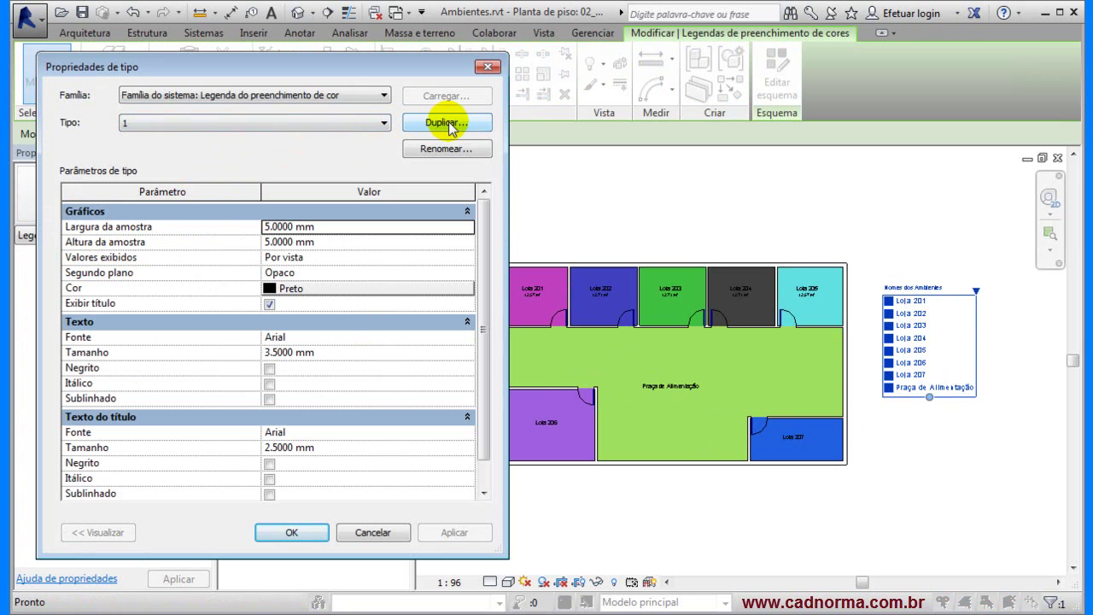
pyautogui.click(448, 123)
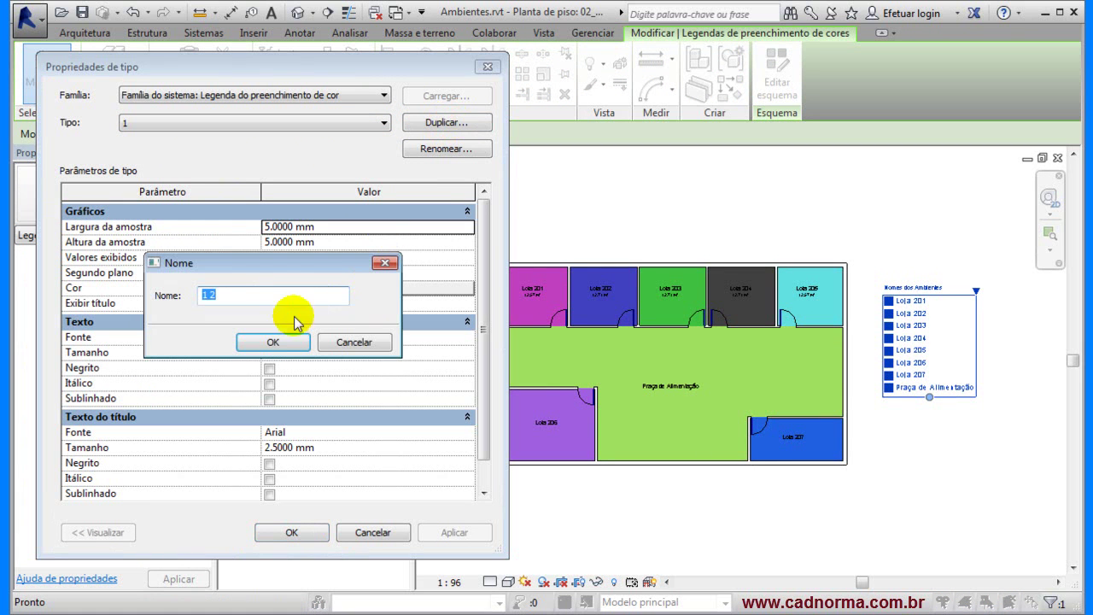
pyautogui.click(355, 342)
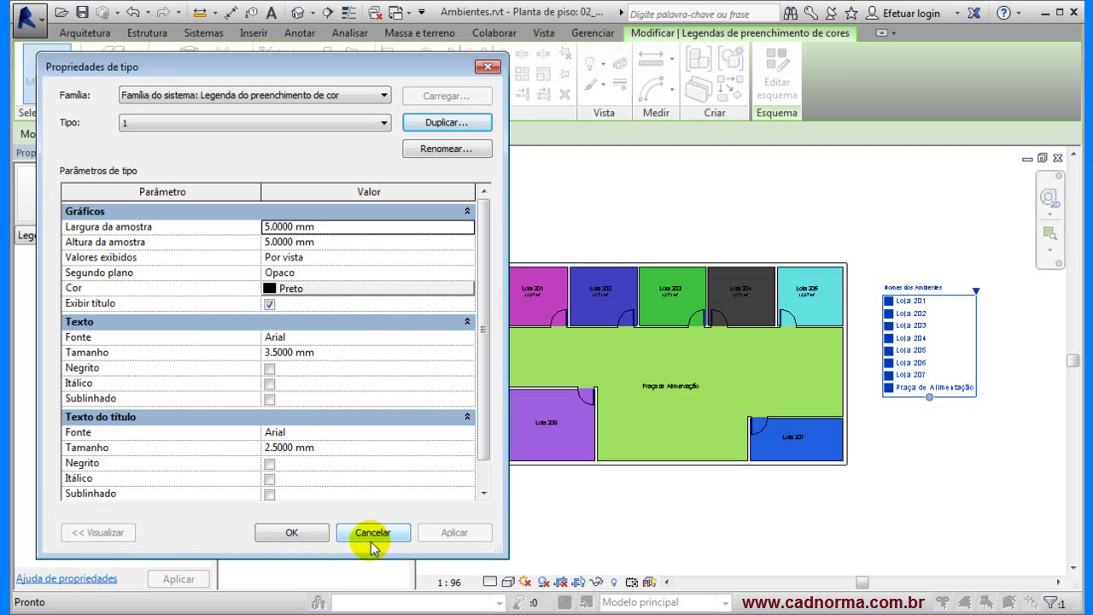
pyautogui.click(291, 532)
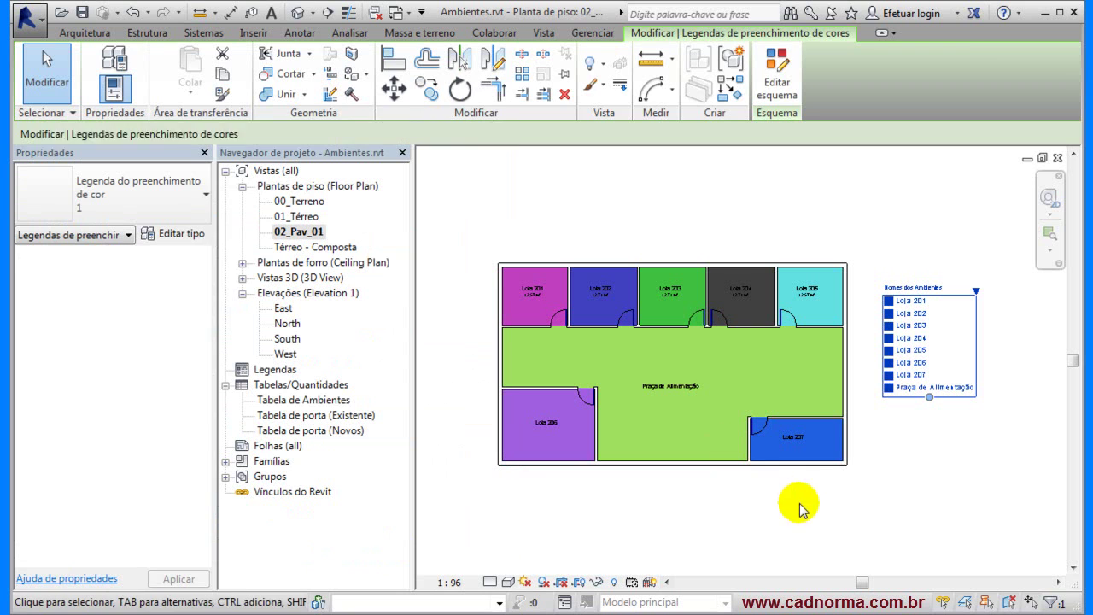
pyautogui.click(965, 502)
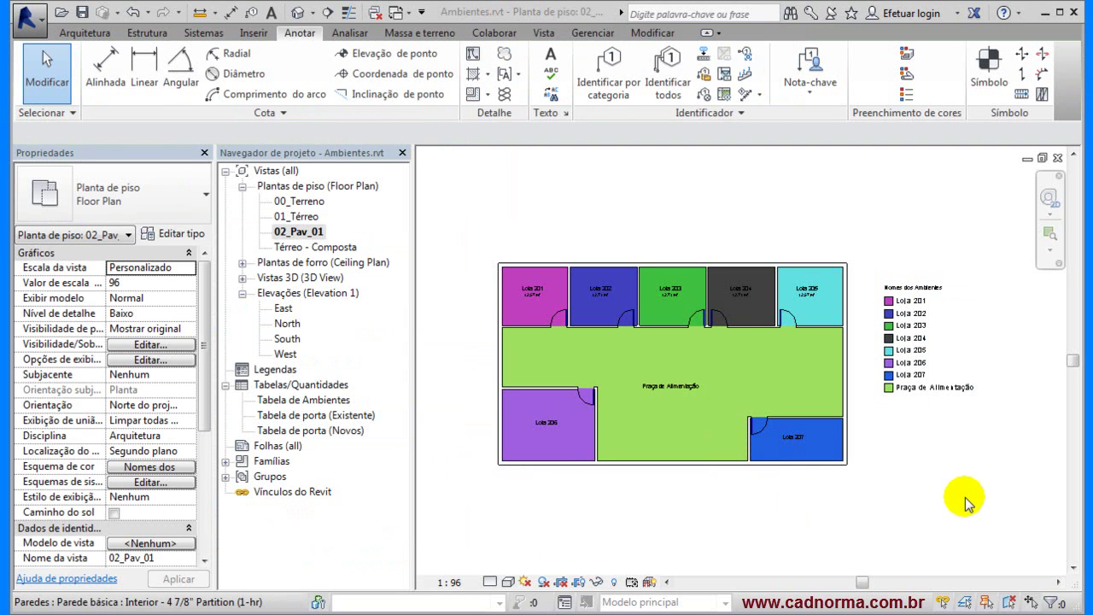